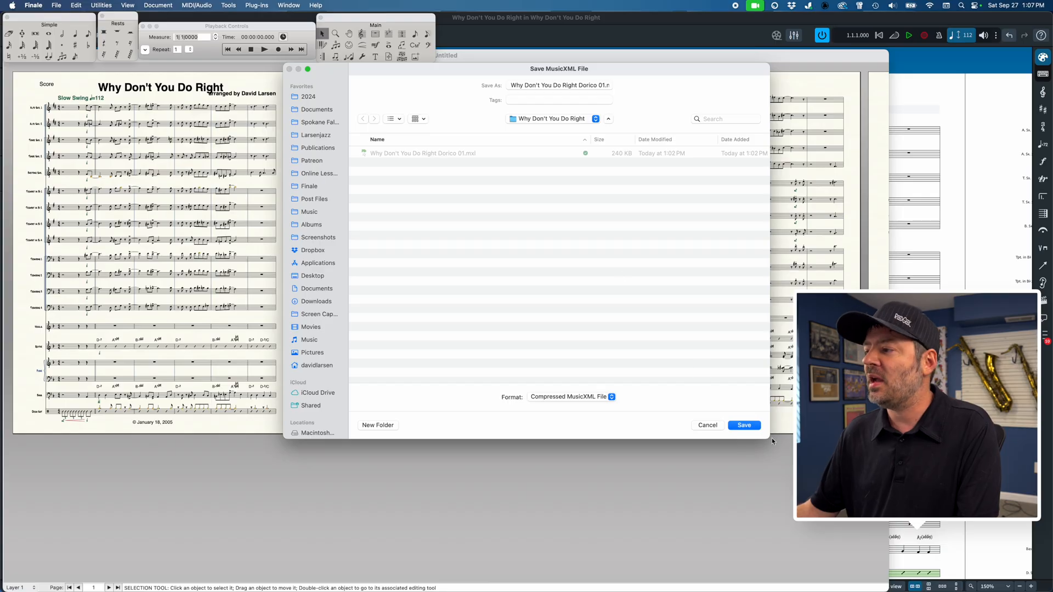
Step: Save the score as a compressed MusicXML file named "Why Don't You Do Right Dorico 01", replacing the existing file
{"action": "left_click", "coordinate": [744, 426]}
{"action": "left_click", "coordinate": [551, 301]}
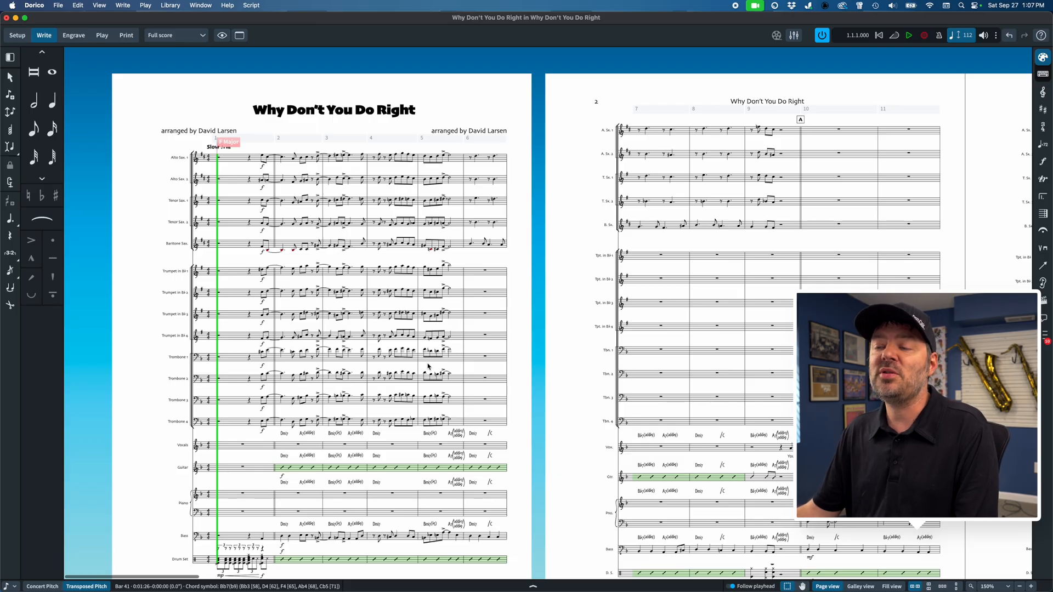
Step: Switch to Dorico and examine the imported full score page by page, from the first page to around bar 52
{"action": "scroll", "coordinate": [428, 366], "scroll_direction": "down", "scroll_amount": 2}
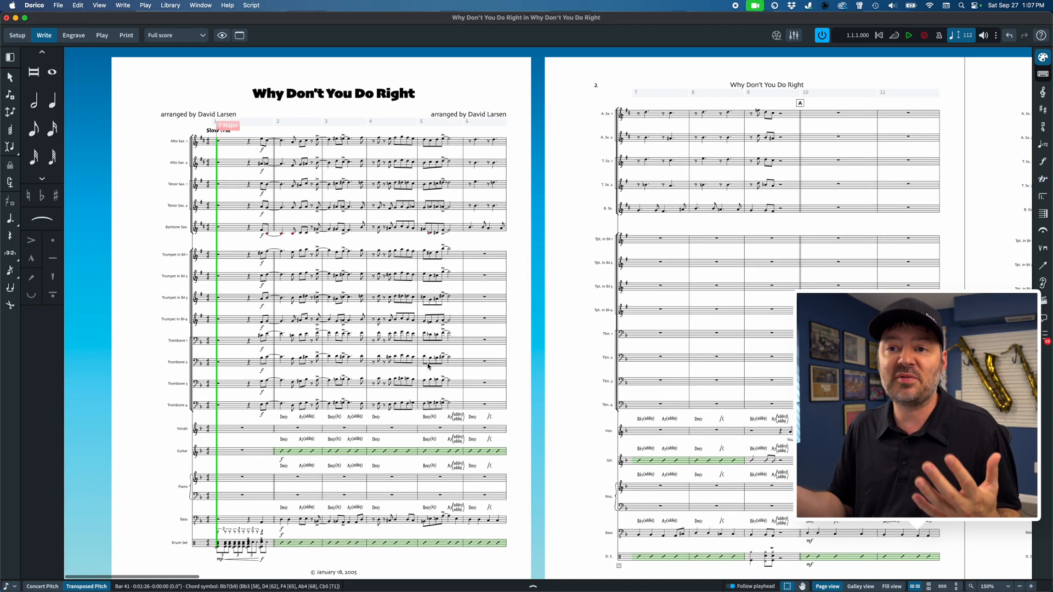
{"action": "scroll", "coordinate": [429, 366], "scroll_direction": "down", "scroll_amount": 3}
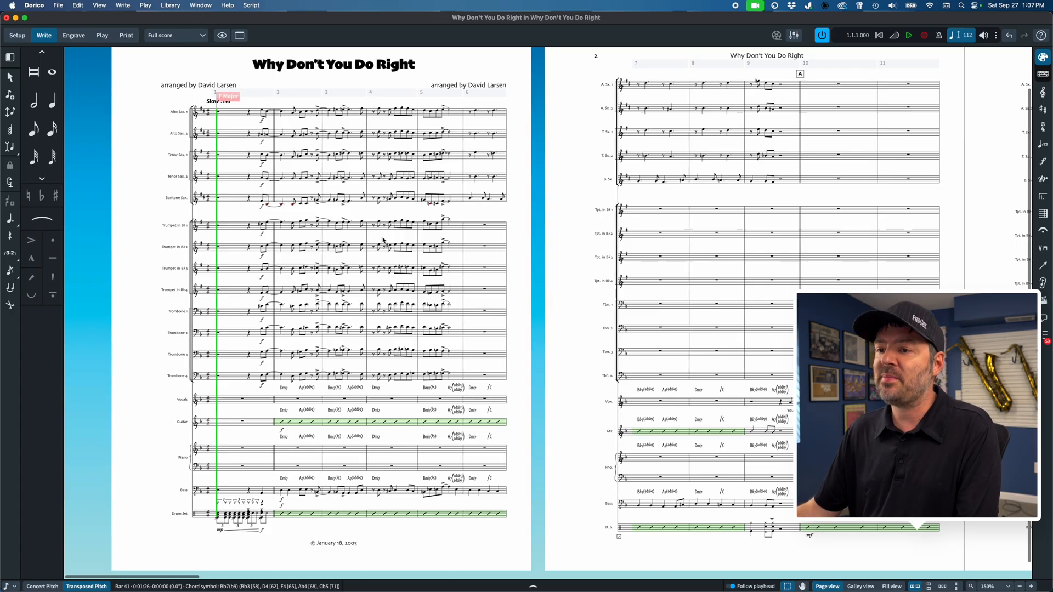
{"action": "scroll", "coordinate": [382, 239], "scroll_direction": "right", "scroll_amount": 5}
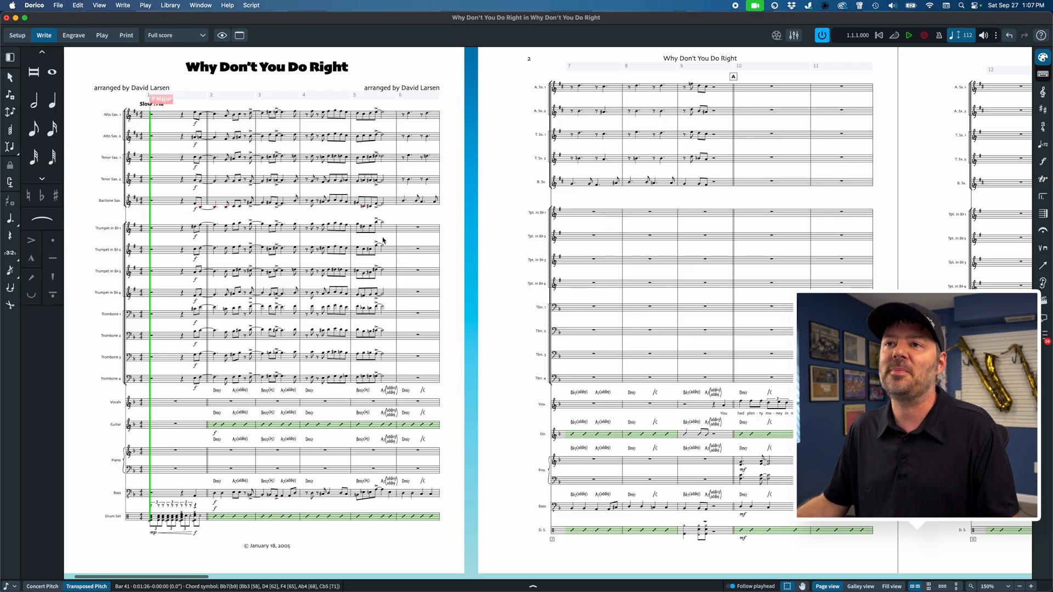
{"action": "scroll", "coordinate": [382, 240], "scroll_direction": "right", "scroll_amount": 15}
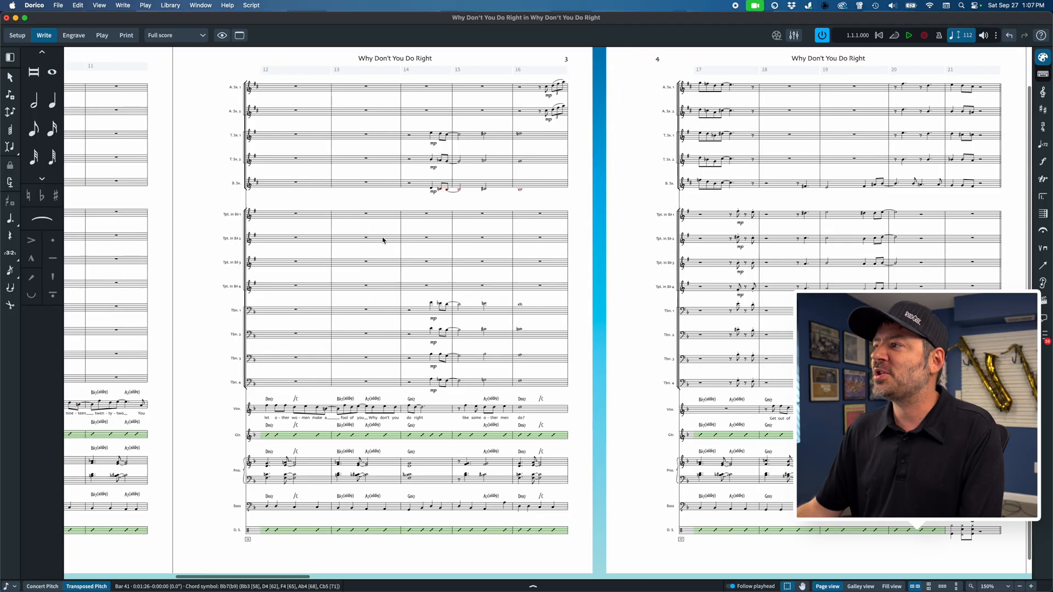
{"action": "scroll", "coordinate": [383, 240], "scroll_direction": "right", "scroll_amount": 20}
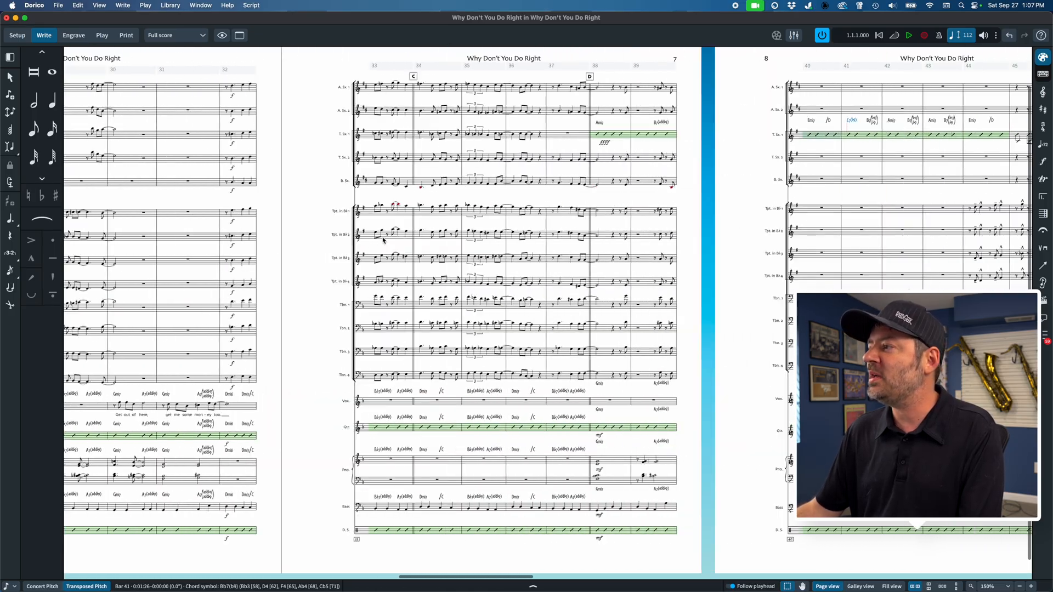
{"action": "scroll", "coordinate": [382, 239], "scroll_direction": "right", "scroll_amount": 15}
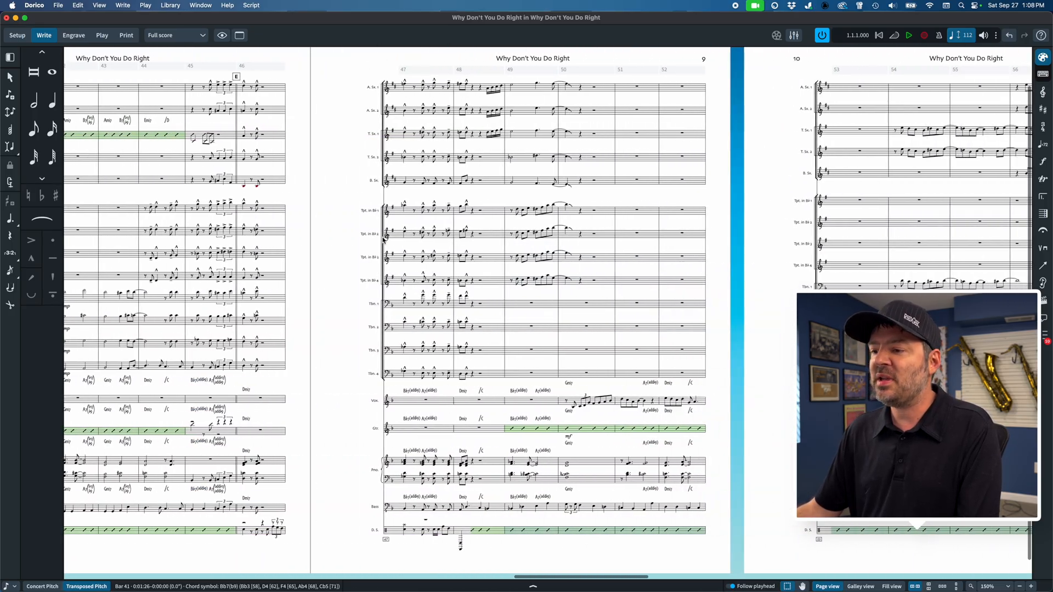
{"action": "scroll", "coordinate": [382, 239], "scroll_direction": "left", "scroll_amount": 20}
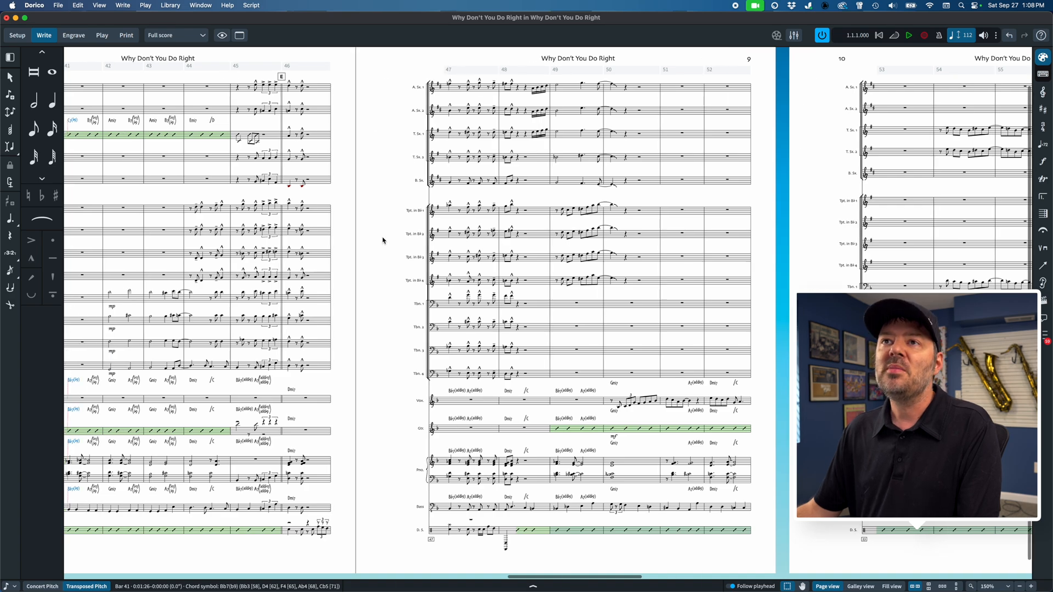
Step: Open the Alto Sax. 1 part layout and switch to Engrave mode
{"action": "left_click", "coordinate": [160, 36]}
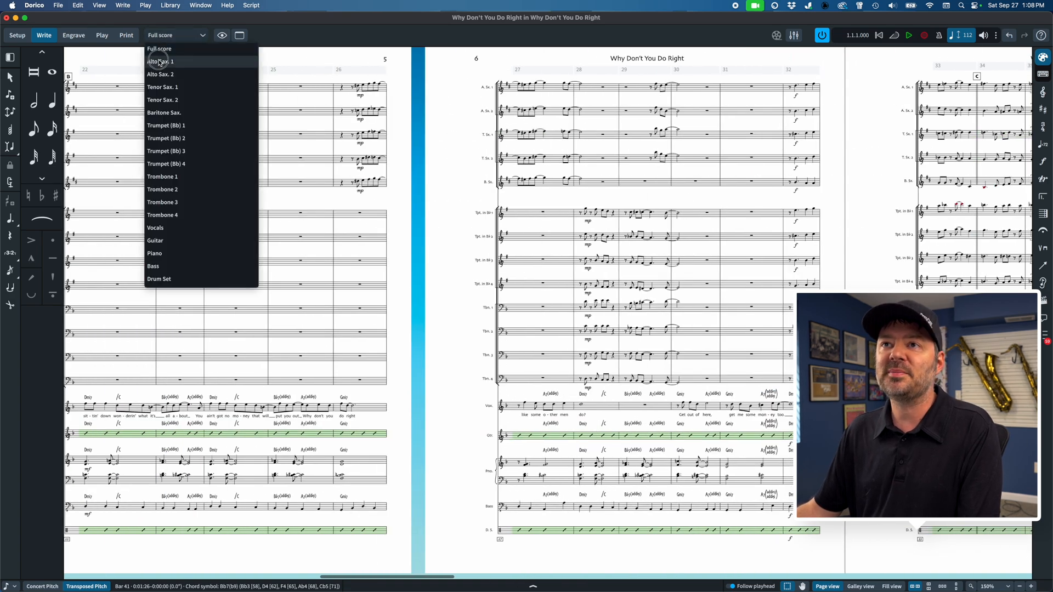
{"action": "left_click", "coordinate": [165, 57]}
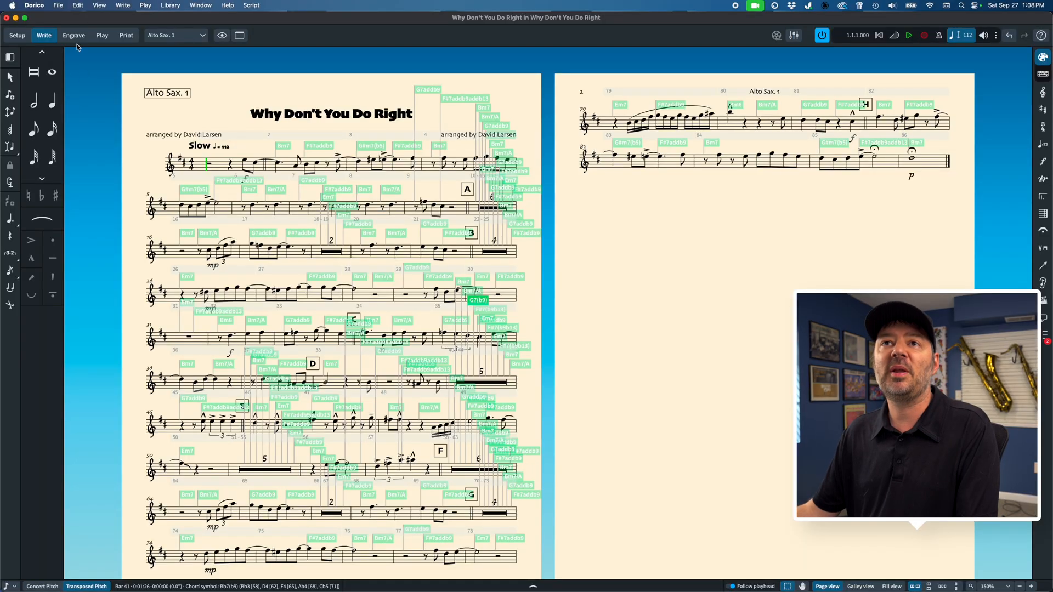
{"action": "left_click", "coordinate": [74, 36]}
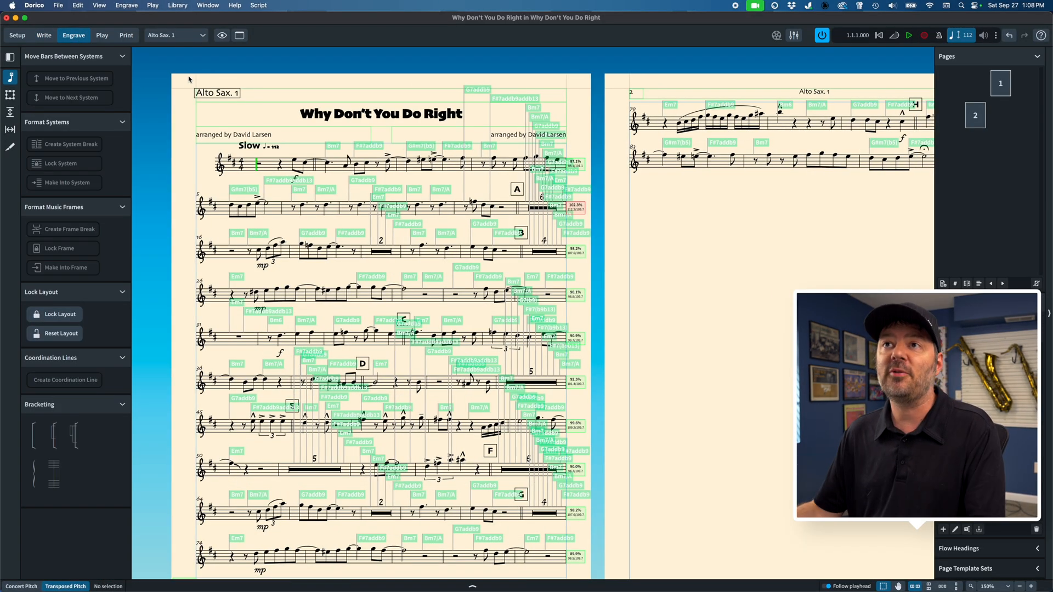
Step: Hide the signposts in the Alto Sax. 1 layout
{"action": "left_click", "coordinate": [222, 36]}
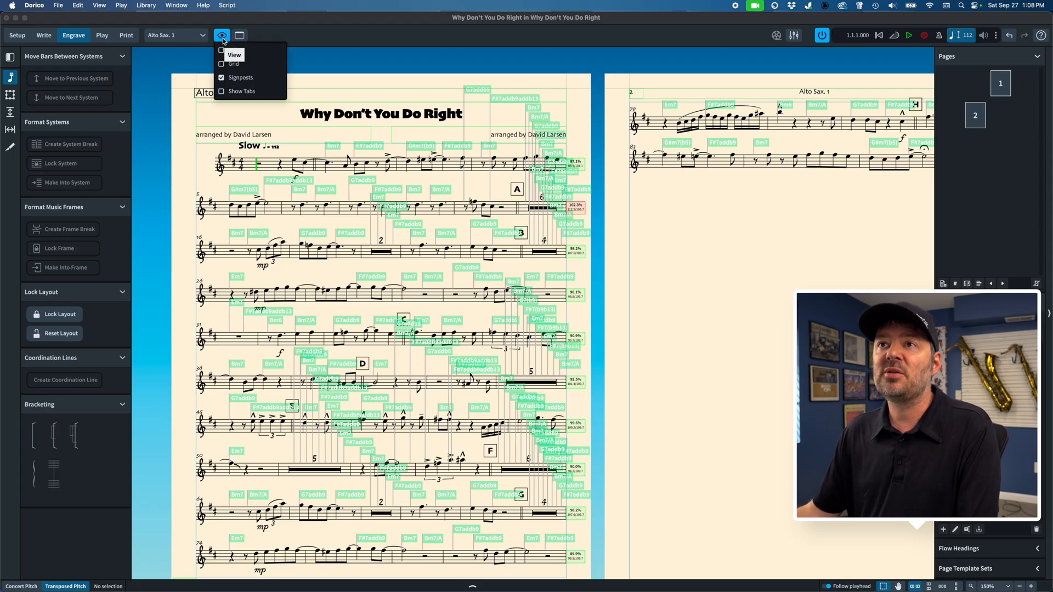
{"action": "left_click", "coordinate": [221, 78]}
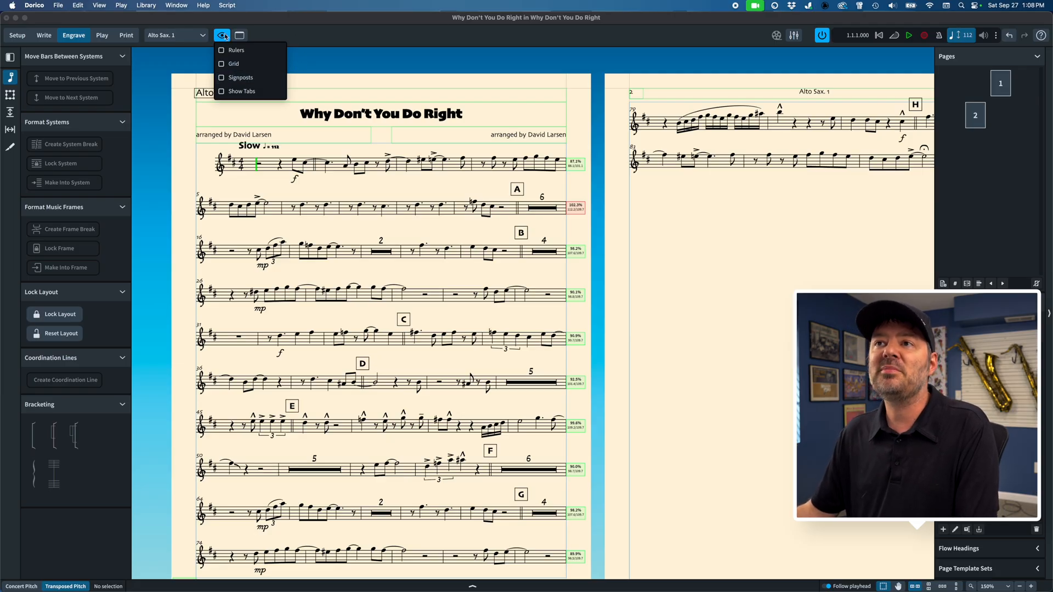
{"action": "left_click", "coordinate": [349, 89]}
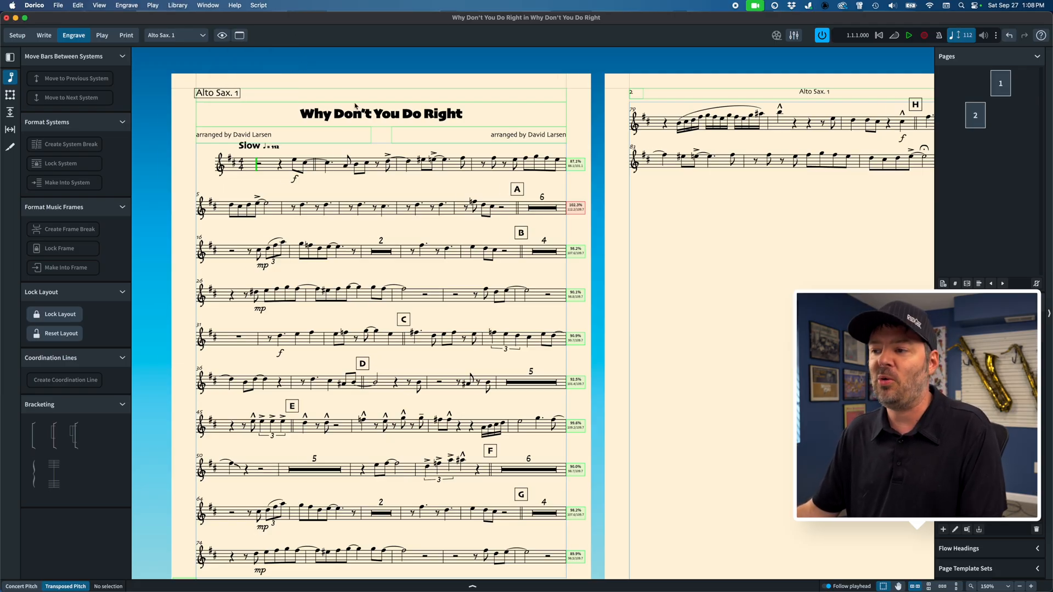
Step: Examine how the music is spread over the pages of each part layout, from Alto Sax. 1 through Trumpet (Bb) 3
{"action": "scroll", "coordinate": [355, 106], "scroll_direction": "down", "scroll_amount": 1}
{"action": "scroll", "coordinate": [355, 106], "scroll_direction": "right", "scroll_amount": 1}
{"action": "key", "text": "super+0"}
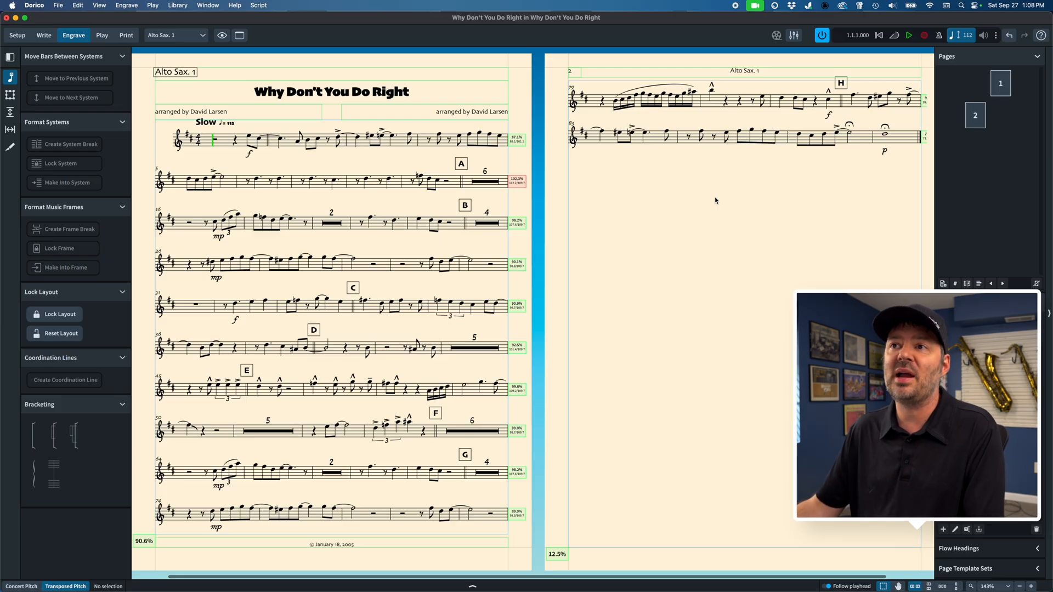
{"action": "key", "text": "super+alt+bracketright"}
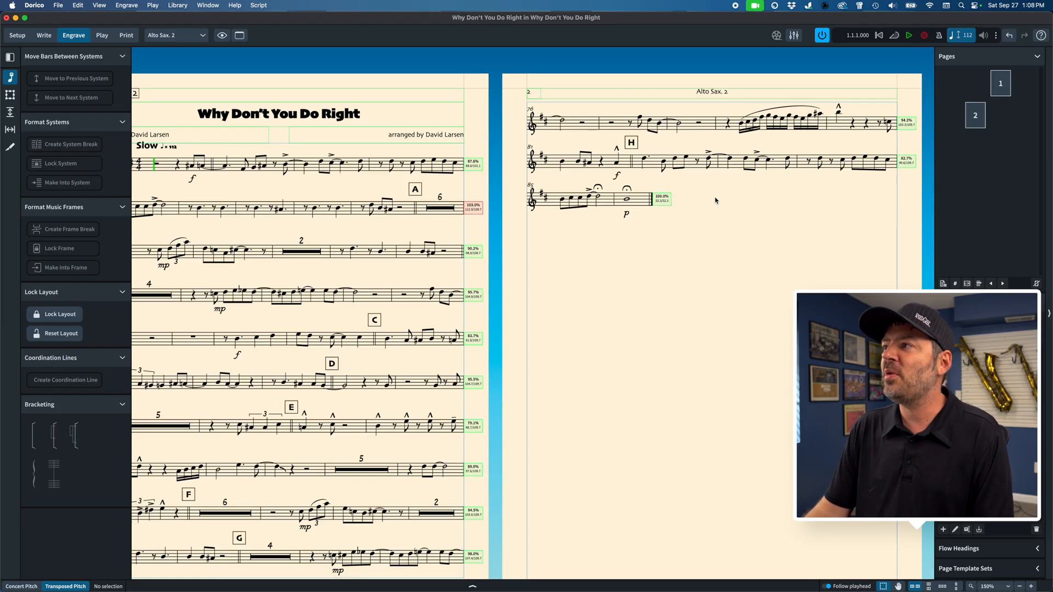
{"action": "key", "text": "super+alt+bracketright"}
{"action": "key", "text": "super+alt+bracketright"}
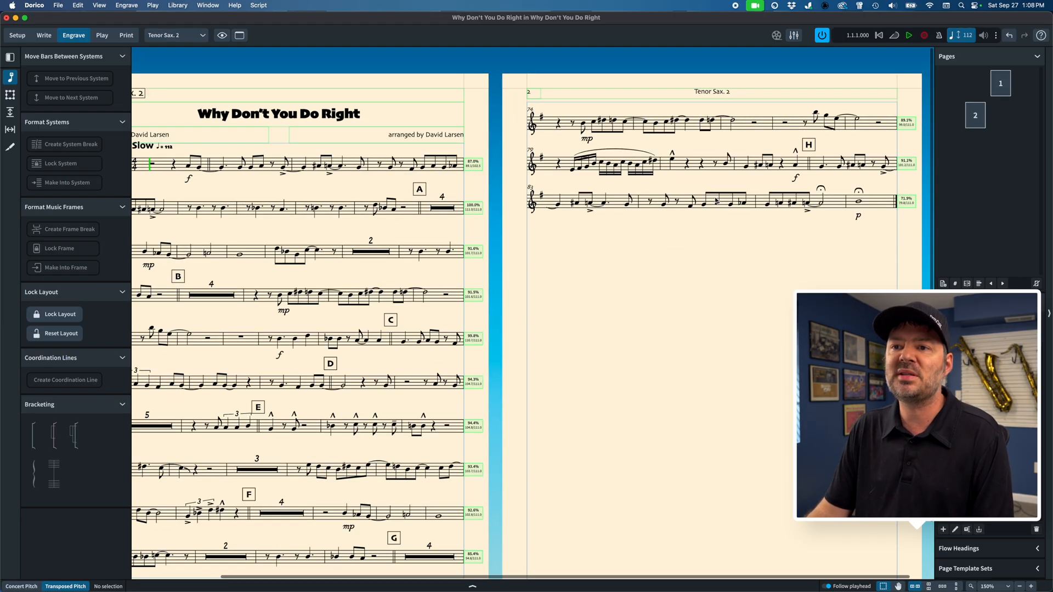
{"action": "key", "text": "super+alt+bracketright"}
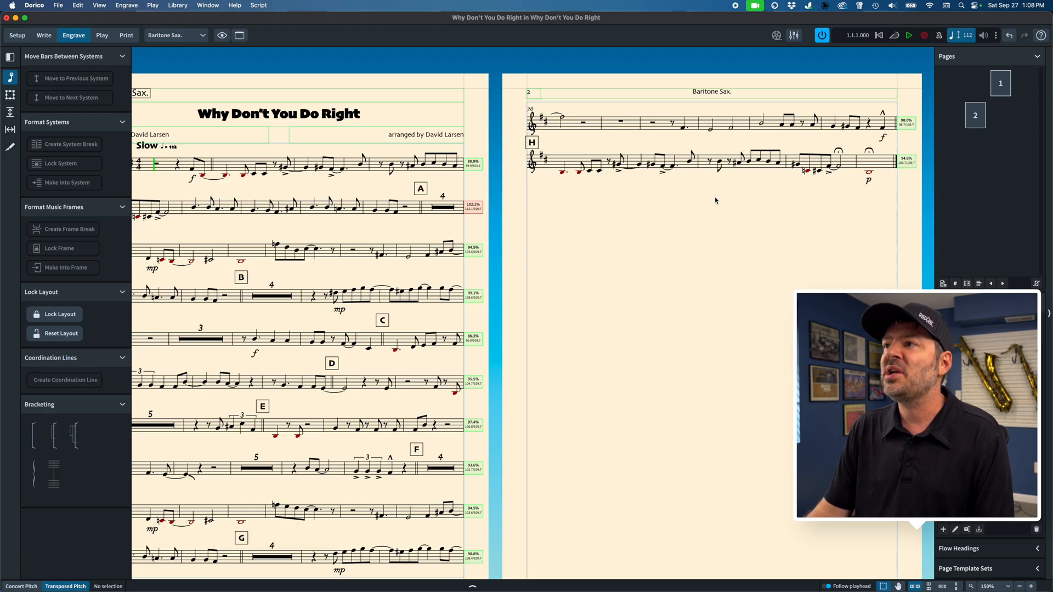
{"action": "key", "text": "super+alt+bracketright"}
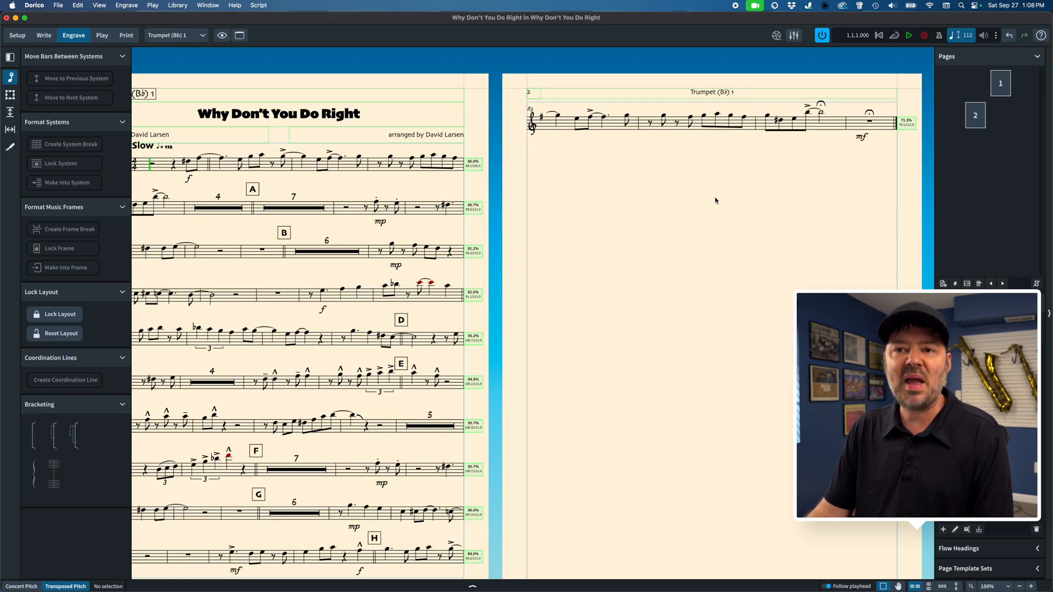
{"action": "key", "text": "super+alt+bracketright"}
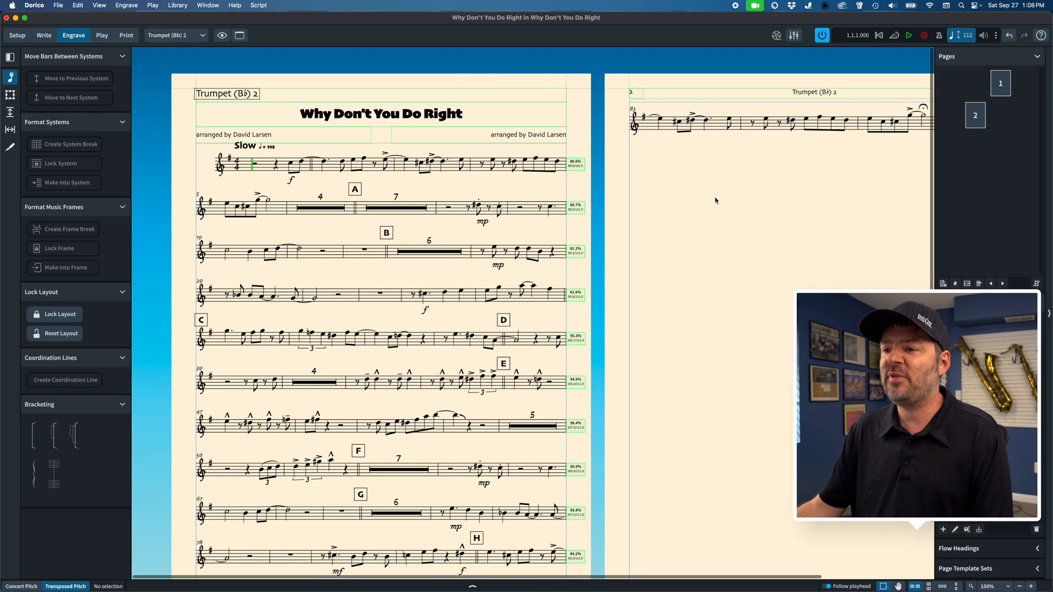
{"action": "scroll", "coordinate": [715, 201], "scroll_direction": "right", "scroll_amount": 1}
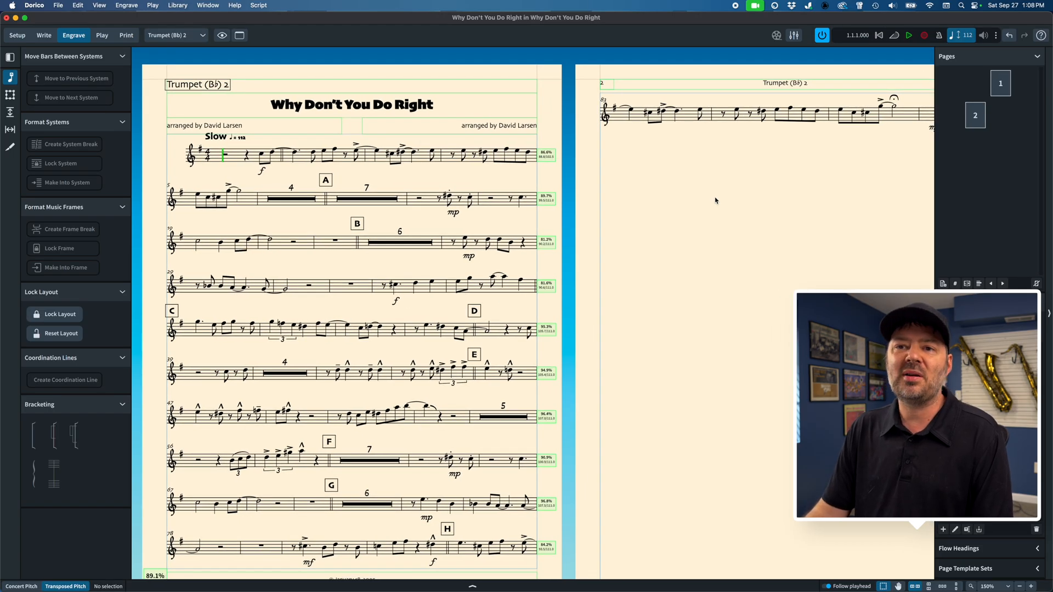
{"action": "key", "text": "super+alt+bracketright"}
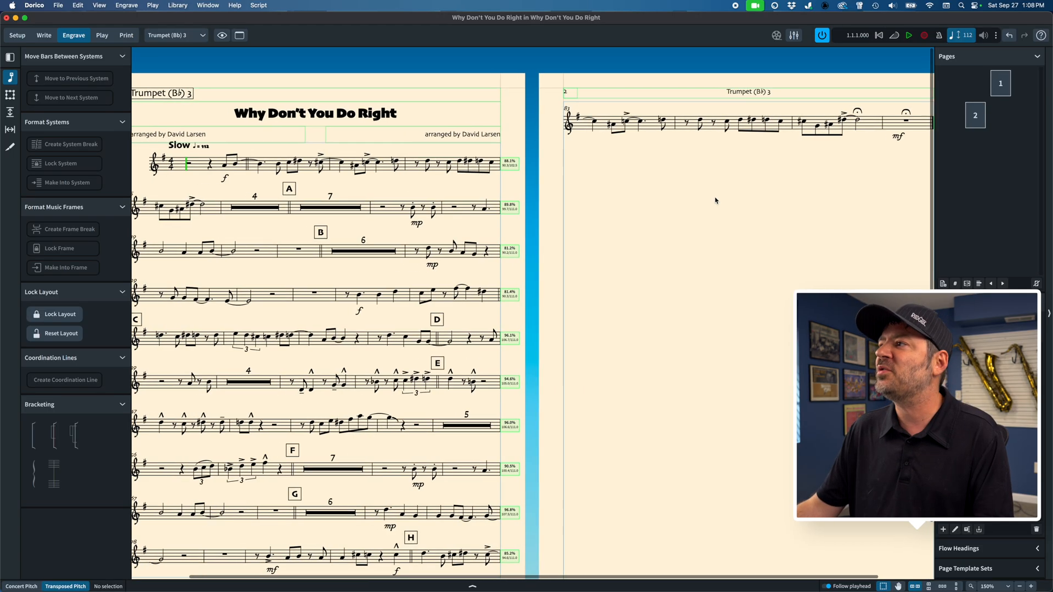
{"action": "scroll", "coordinate": [678, 207], "scroll_direction": "left", "scroll_amount": 2}
{"action": "scroll", "coordinate": [677, 207], "scroll_direction": "right", "scroll_amount": 2}
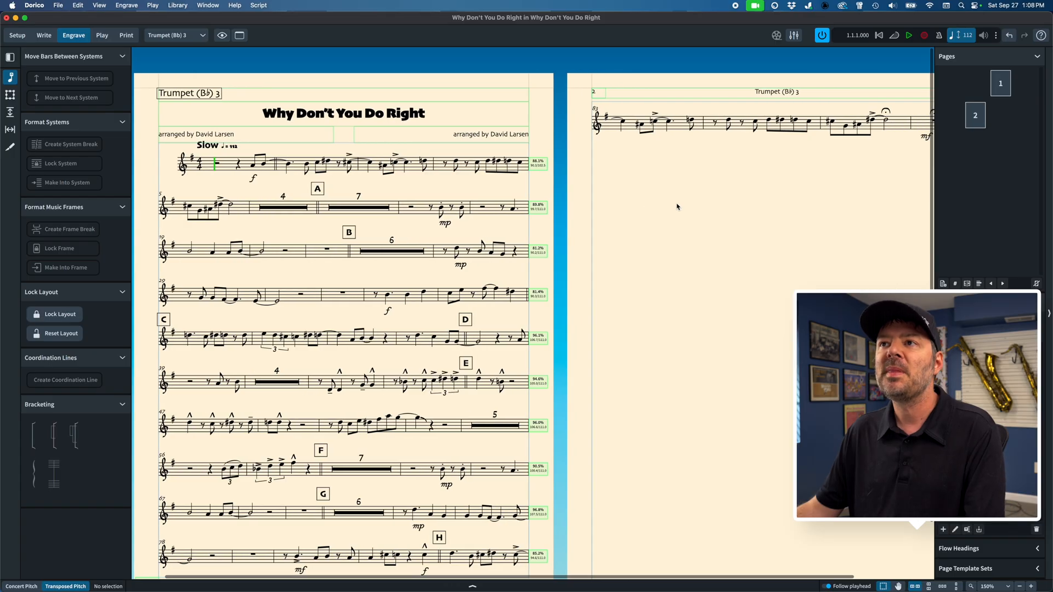
{"action": "scroll", "coordinate": [678, 207], "scroll_direction": "down", "scroll_amount": 1}
{"action": "scroll", "coordinate": [677, 206], "scroll_direction": "left", "scroll_amount": 1}
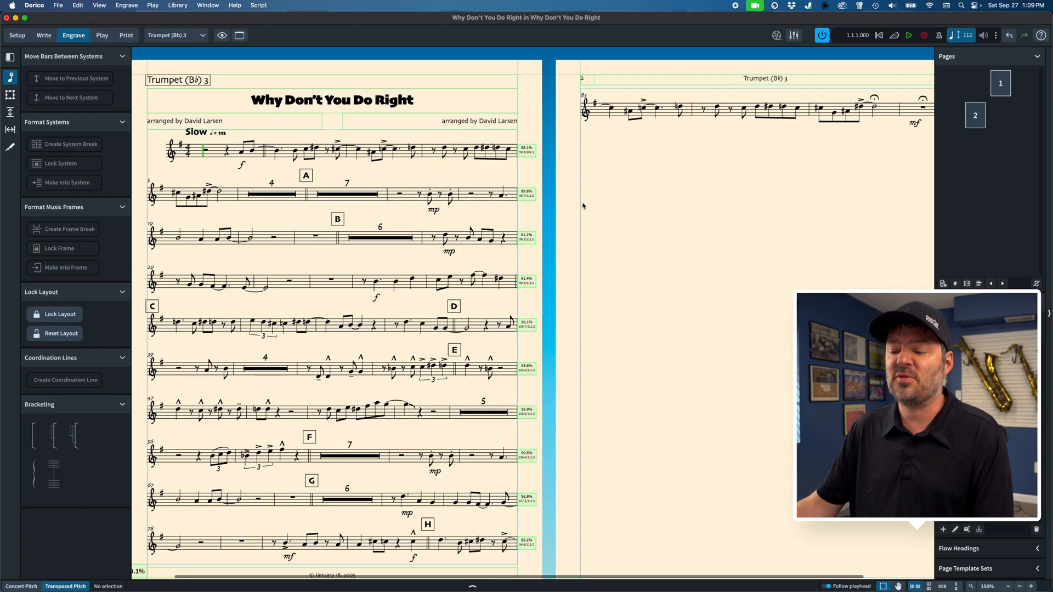
Step: Return to the Alto Sax. 1 part layout with both of its pages in view
{"action": "left_click", "coordinate": [176, 35]}
{"action": "left_click", "coordinate": [169, 48]}
{"action": "scroll", "coordinate": [409, 293], "scroll_direction": "left", "scroll_amount": 3}
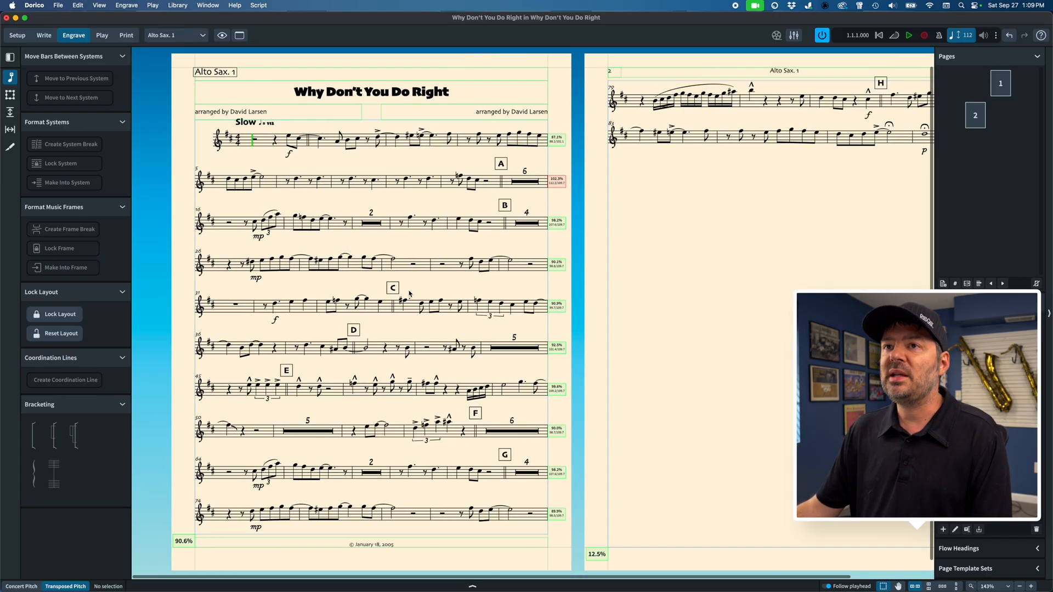
{"action": "scroll", "coordinate": [409, 294], "scroll_direction": "right", "scroll_amount": 1}
{"action": "scroll", "coordinate": [409, 294], "scroll_direction": "right", "scroll_amount": 2}
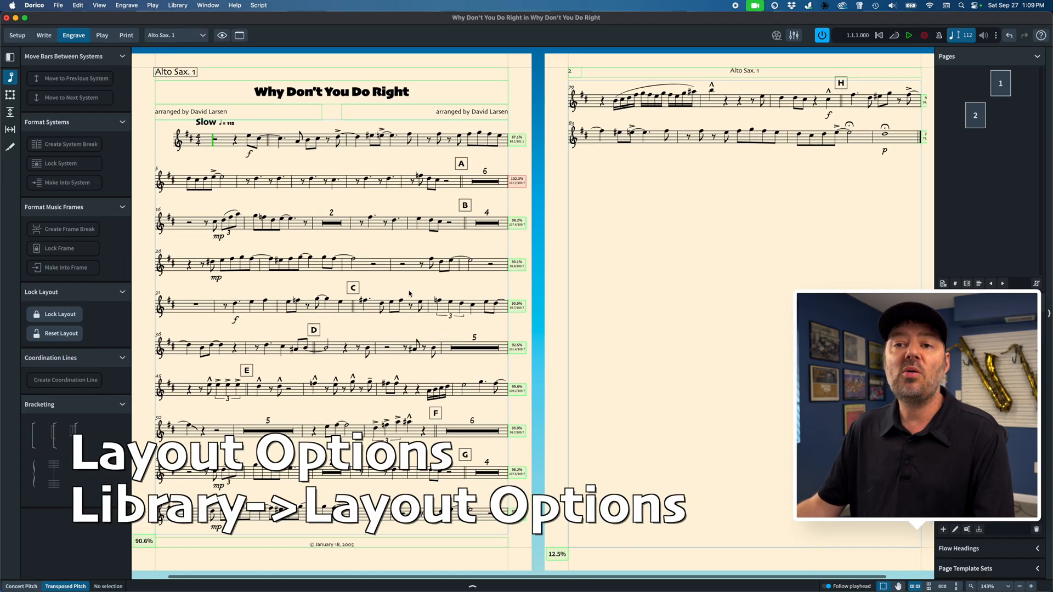
Step: Open Layout Options and select all part layouts, from Alto Sax. 1 to Drum Set, leaving out the full score
{"action": "left_click", "coordinate": [178, 5]}
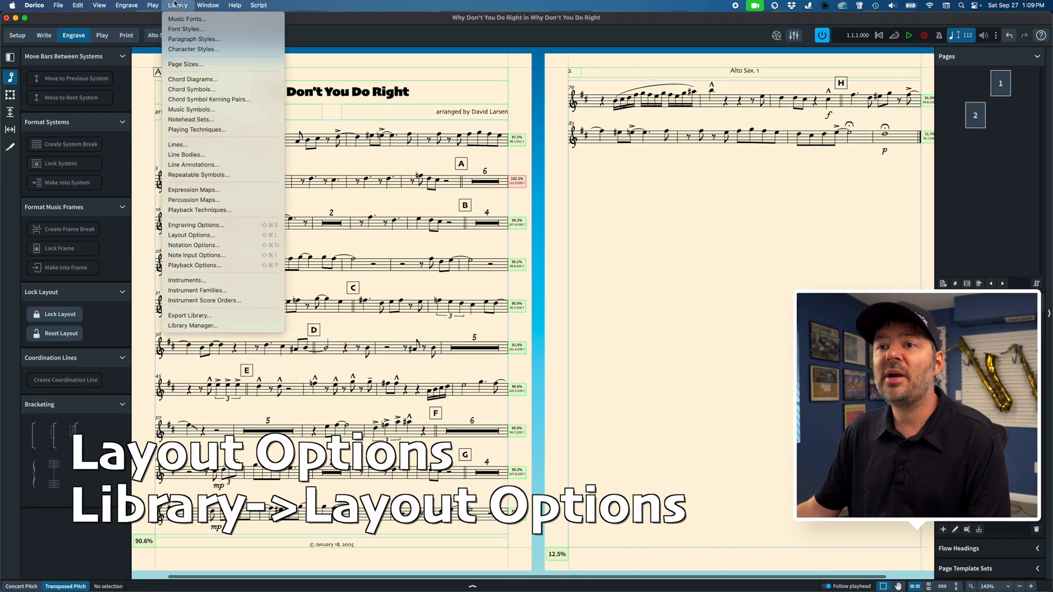
{"action": "left_click", "coordinate": [204, 236]}
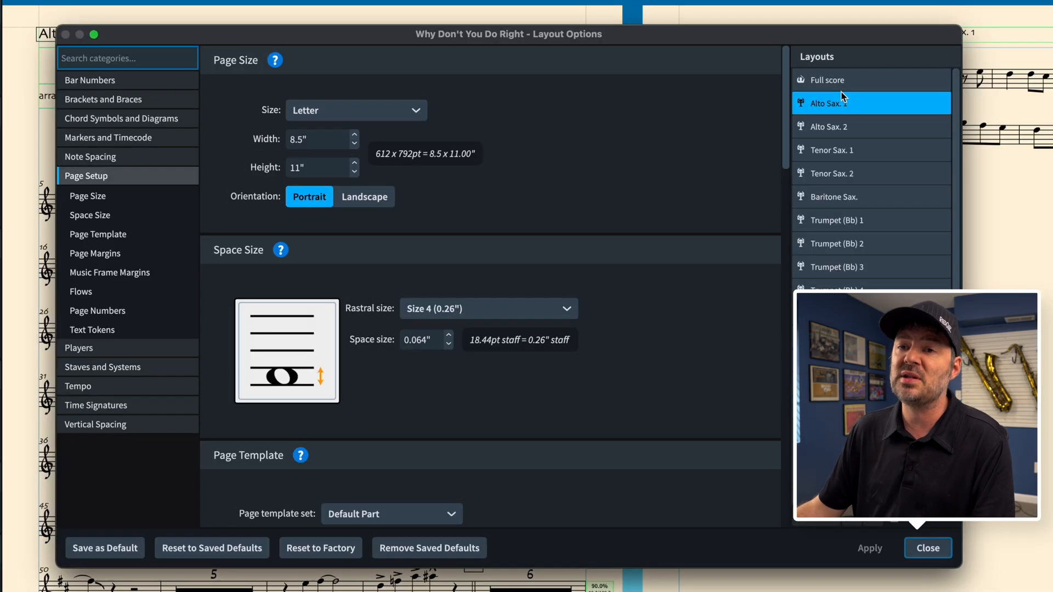
{"action": "left_click", "coordinate": [844, 81]}
{"action": "left_click", "coordinate": [845, 106]}
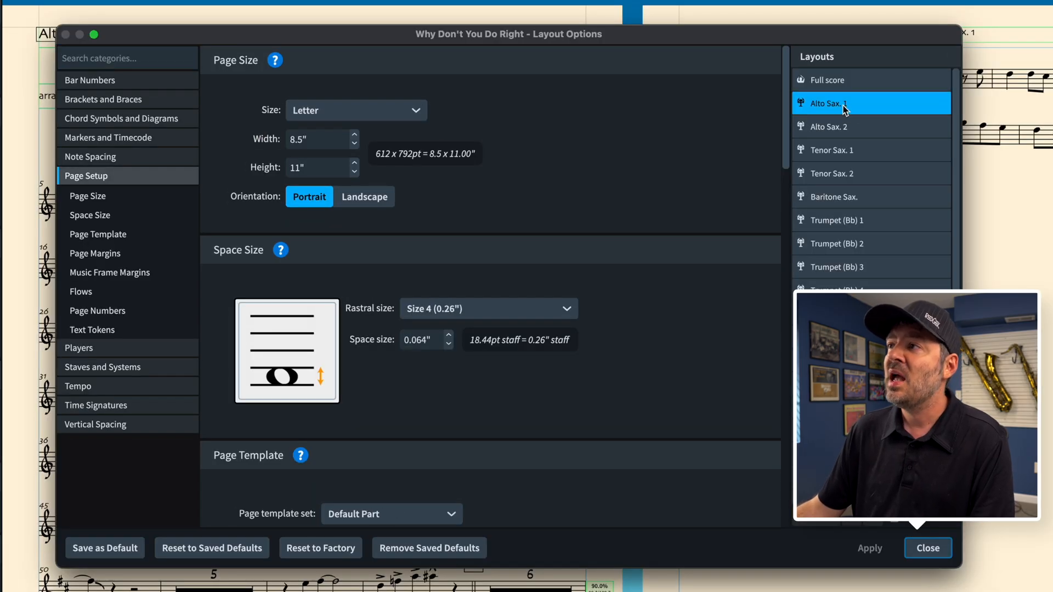
{"action": "scroll", "coordinate": [837, 113], "scroll_direction": "down", "scroll_amount": 1}
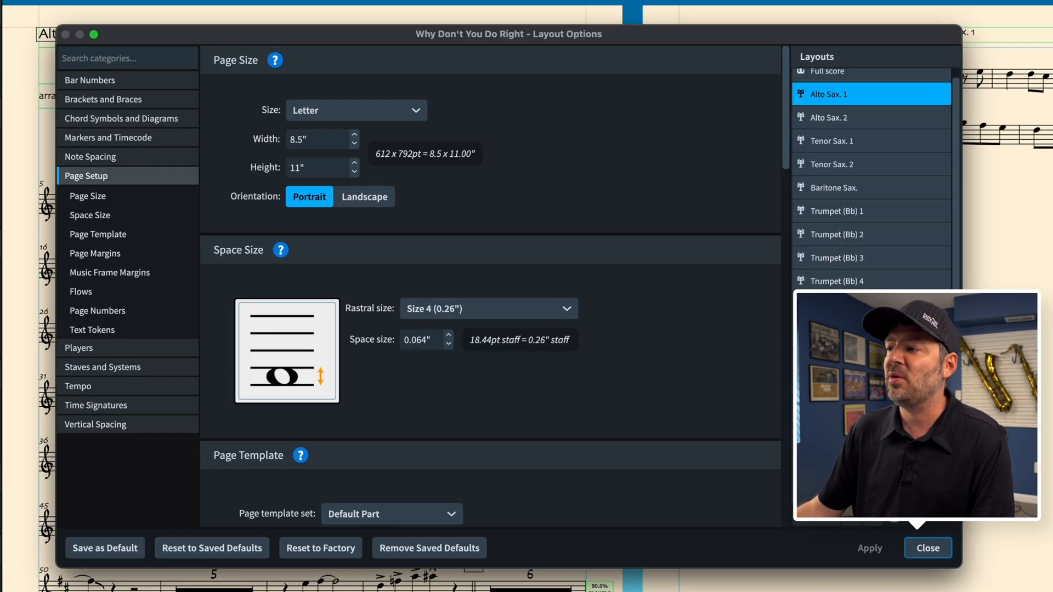
{"action": "left_click", "coordinate": [851, 492], "text": "shift"}
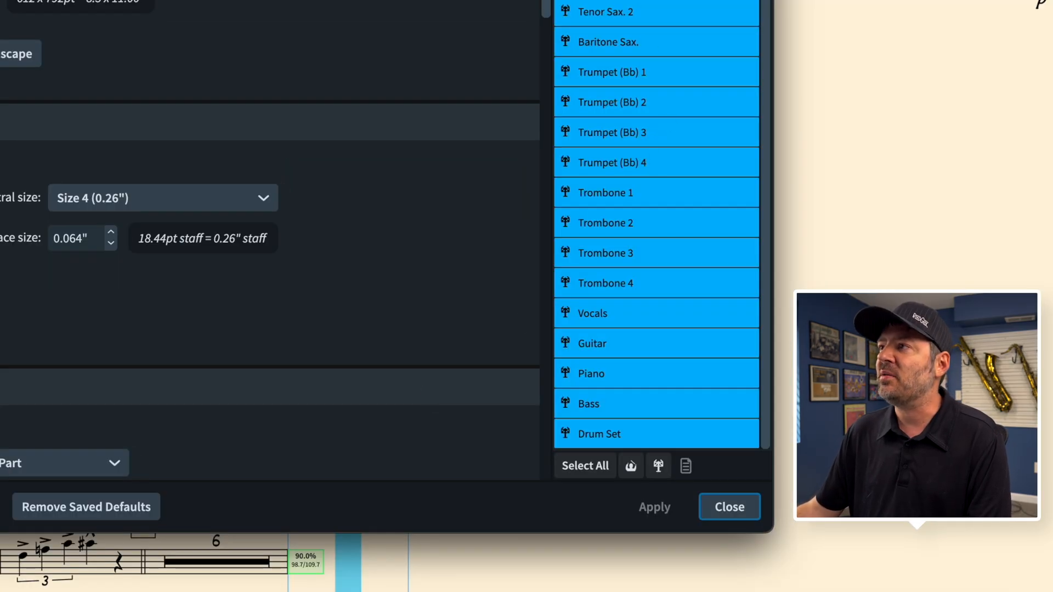
{"action": "left_click", "coordinate": [686, 465]}
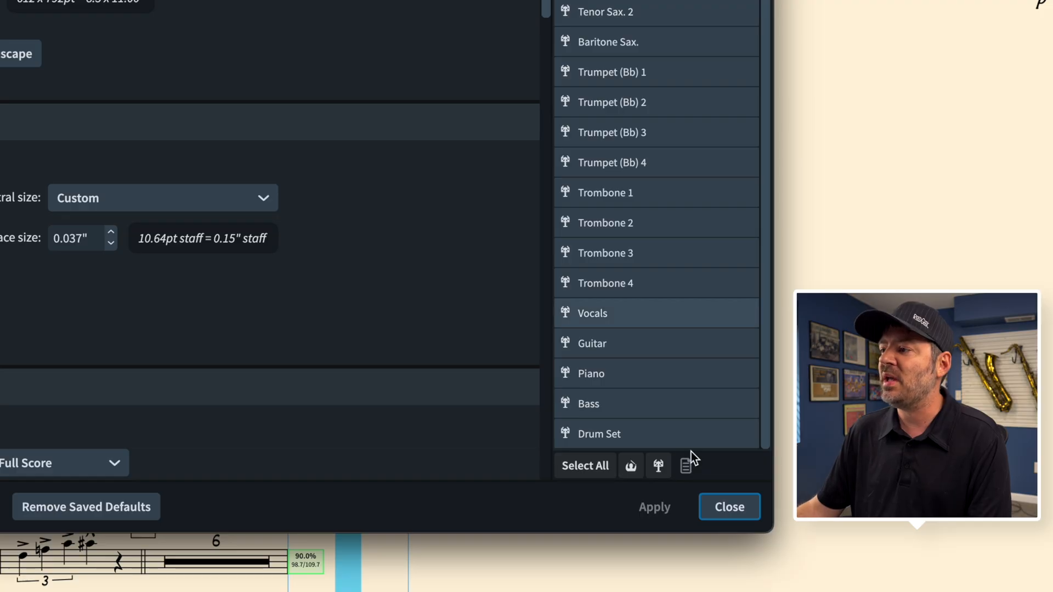
{"action": "left_click", "coordinate": [658, 465]}
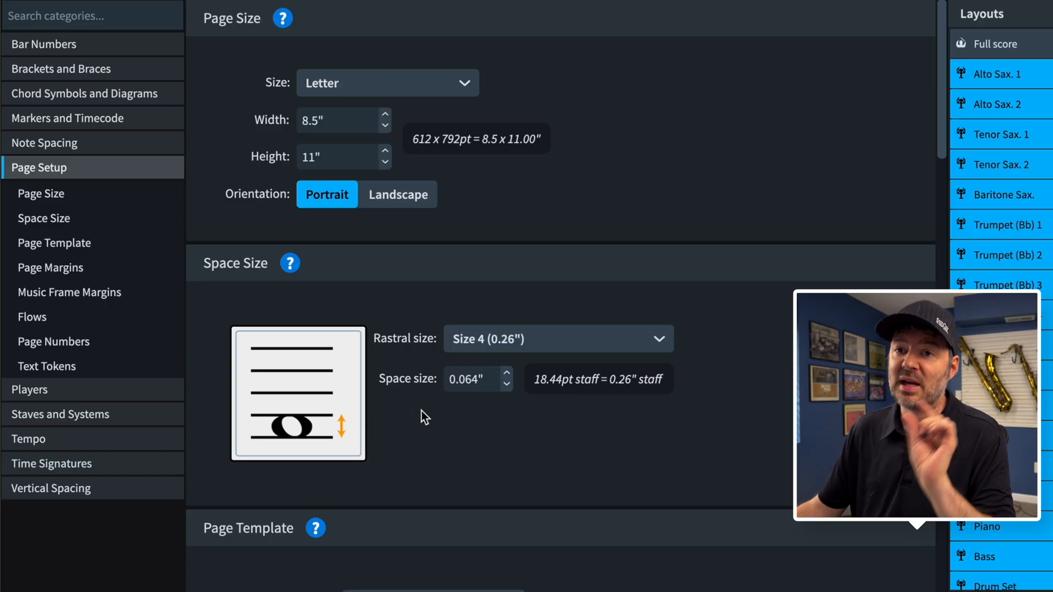
Step: Reduce the space size of all part layouts to 0.06" and apply it, moving the dialog off the music
{"action": "left_click", "coordinate": [507, 388]}
{"action": "left_click", "coordinate": [507, 388]}
{"action": "left_click", "coordinate": [507, 388]}
{"action": "left_click", "coordinate": [508, 389]}
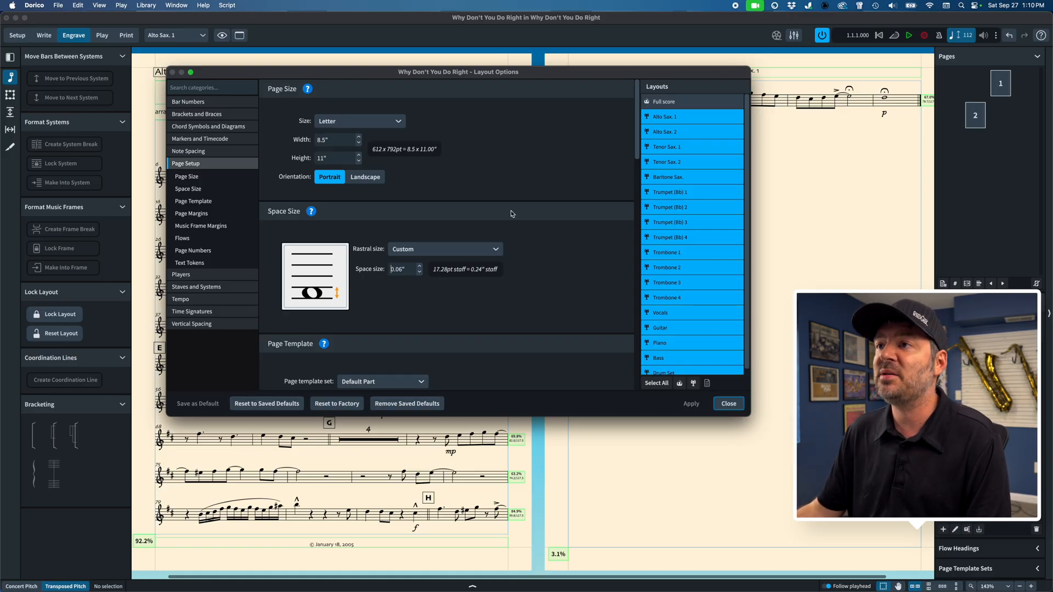
{"action": "left_click_drag", "start_coordinate": [538, 79], "coordinate": [604, 147]}
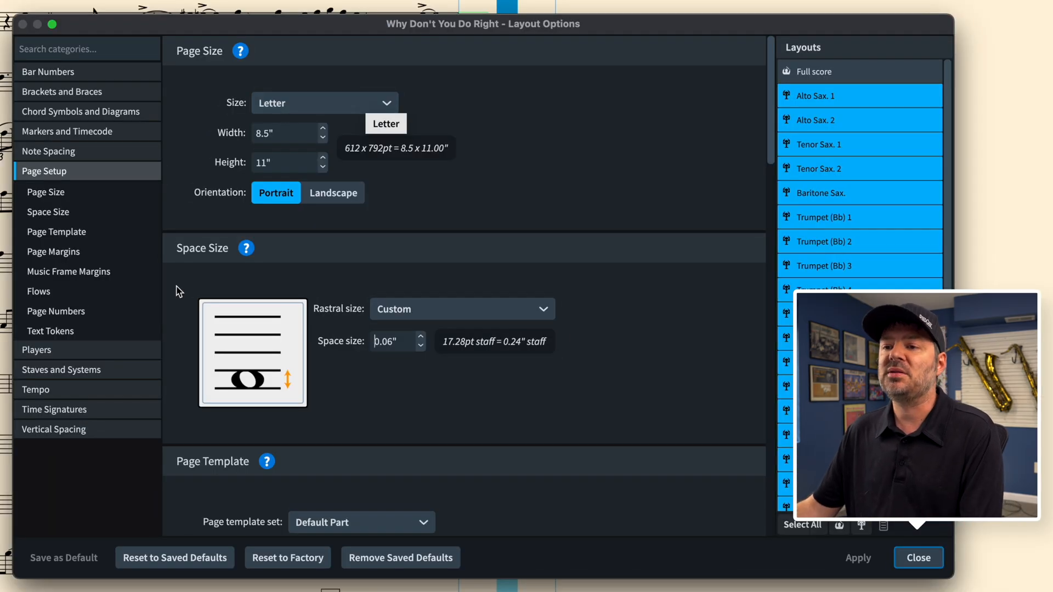
Step: Set the inter-system gap of all selected part layouts to 6 spaces in the Vertical Spacing options and apply it
{"action": "left_click", "coordinate": [70, 429]}
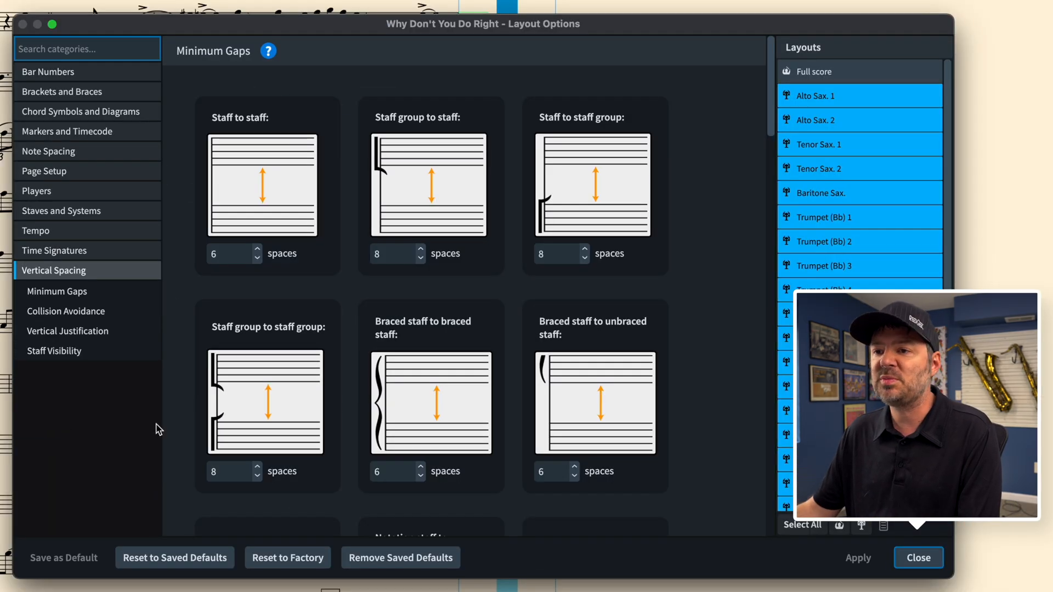
{"action": "scroll", "coordinate": [278, 447], "scroll_direction": "down", "scroll_amount": 10}
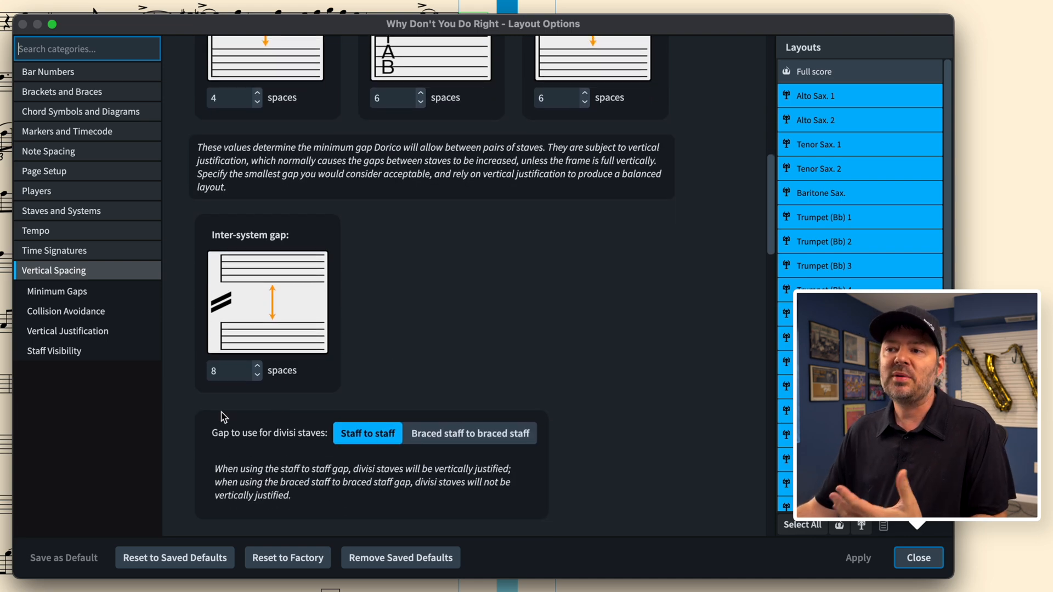
{"action": "left_click", "coordinate": [240, 379]}
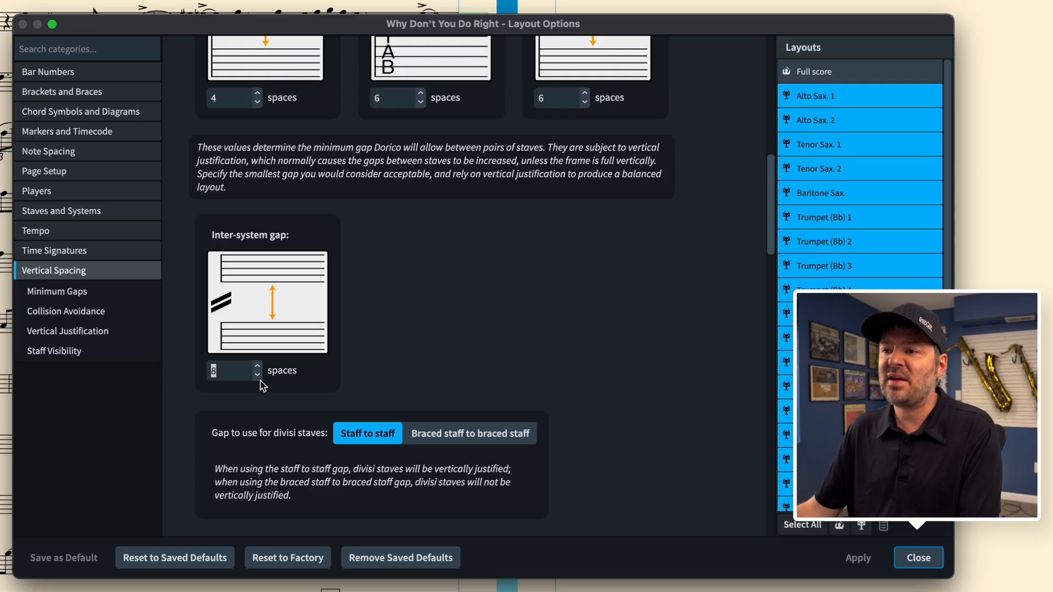
{"action": "left_click", "coordinate": [257, 375]}
{"action": "left_click", "coordinate": [257, 375]}
{"action": "left_click", "coordinate": [257, 376]}
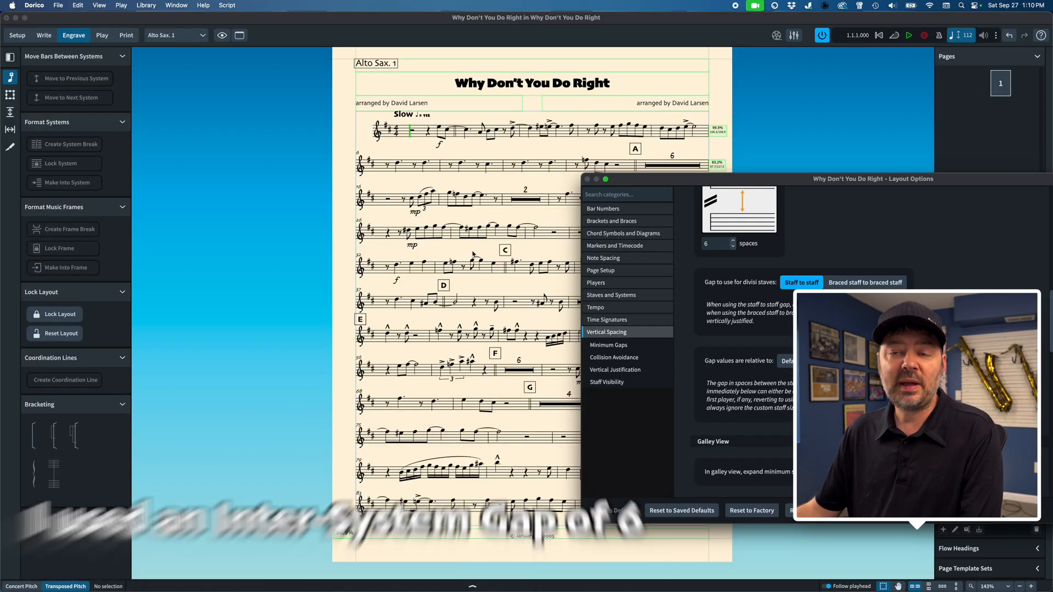
Step: Reduce the space size of all selected part layouts to 0.058", apply it and move the dialog off the music
{"action": "left_click_drag", "start_coordinate": [702, 180], "coordinate": [841, 137]}
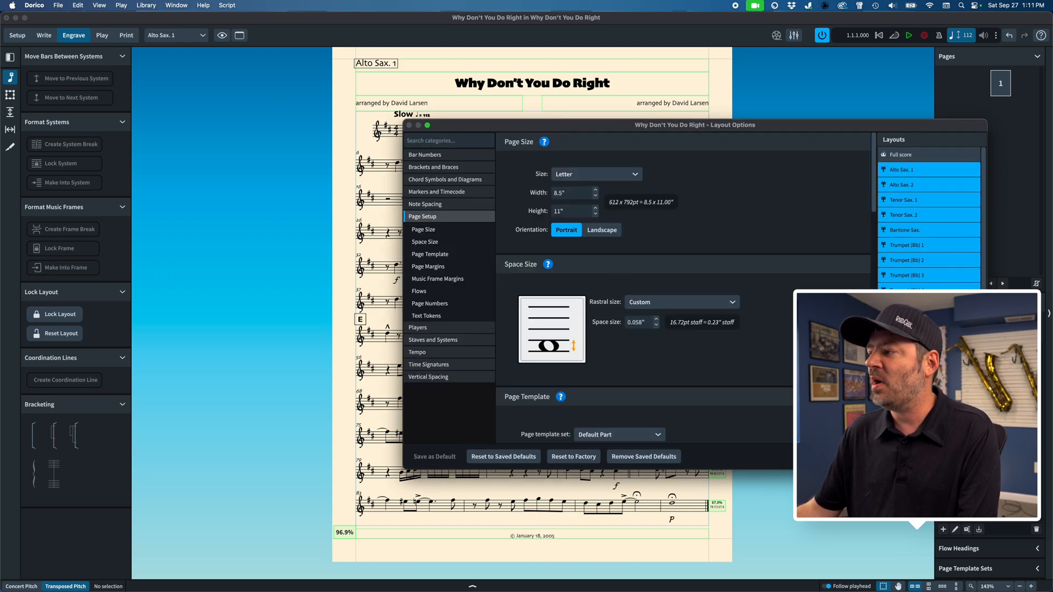
{"action": "left_click", "coordinate": [934, 457]}
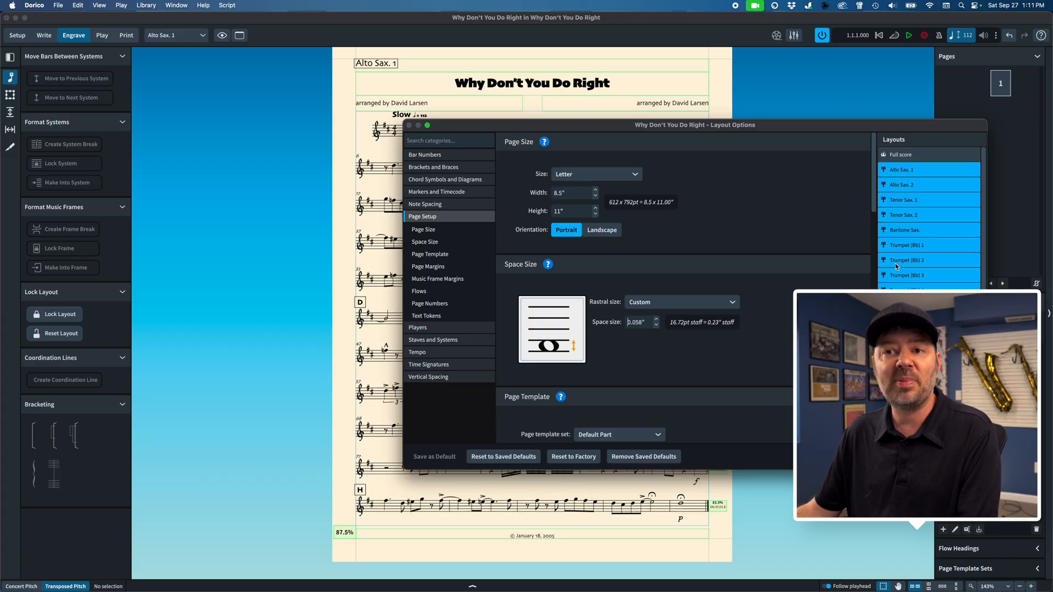
{"action": "left_click_drag", "start_coordinate": [597, 126], "coordinate": [941, 117]}
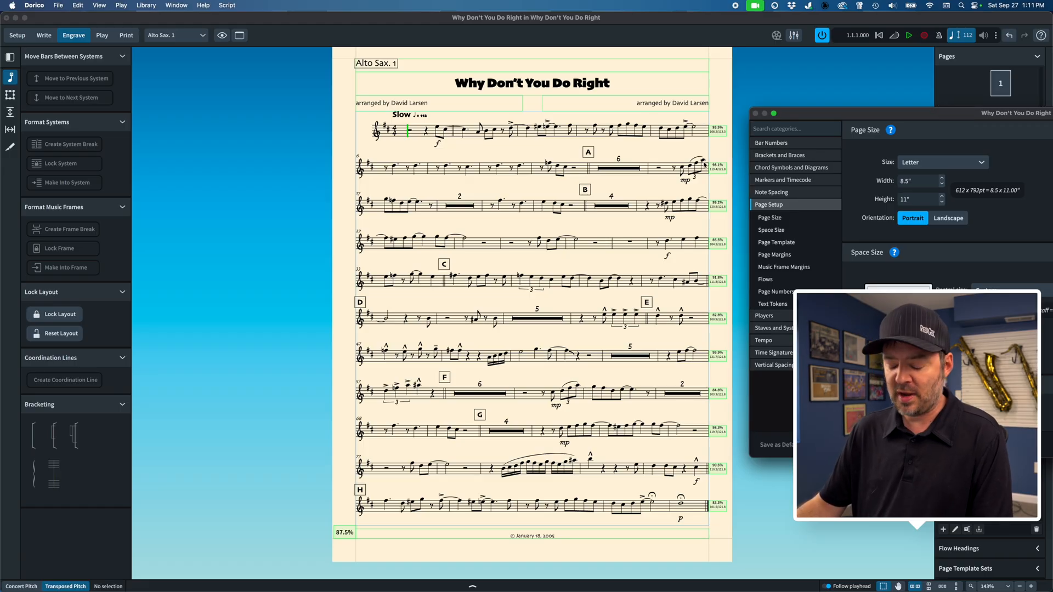
Step: Examine how the music fits the page in each saxophone part layout, from Alto Sax. 2 to Baritone Sax
{"action": "key", "text": "super+alt+bracketright"}
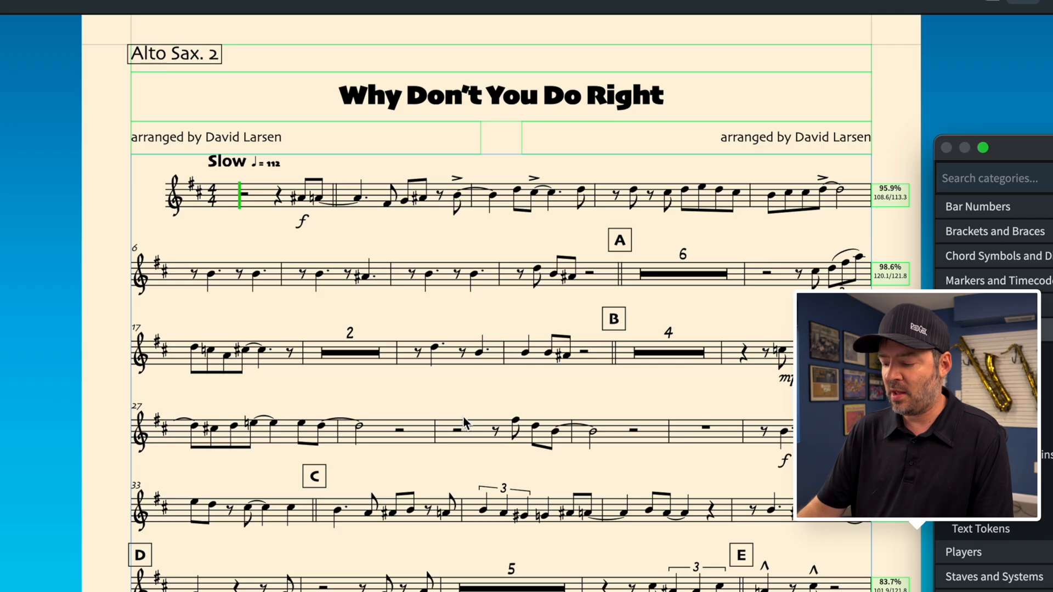
{"action": "key", "text": "super+alt+bracketright"}
{"action": "scroll", "coordinate": [462, 415], "scroll_direction": "down", "scroll_amount": 3}
{"action": "scroll", "coordinate": [463, 416], "scroll_direction": "up", "scroll_amount": 2}
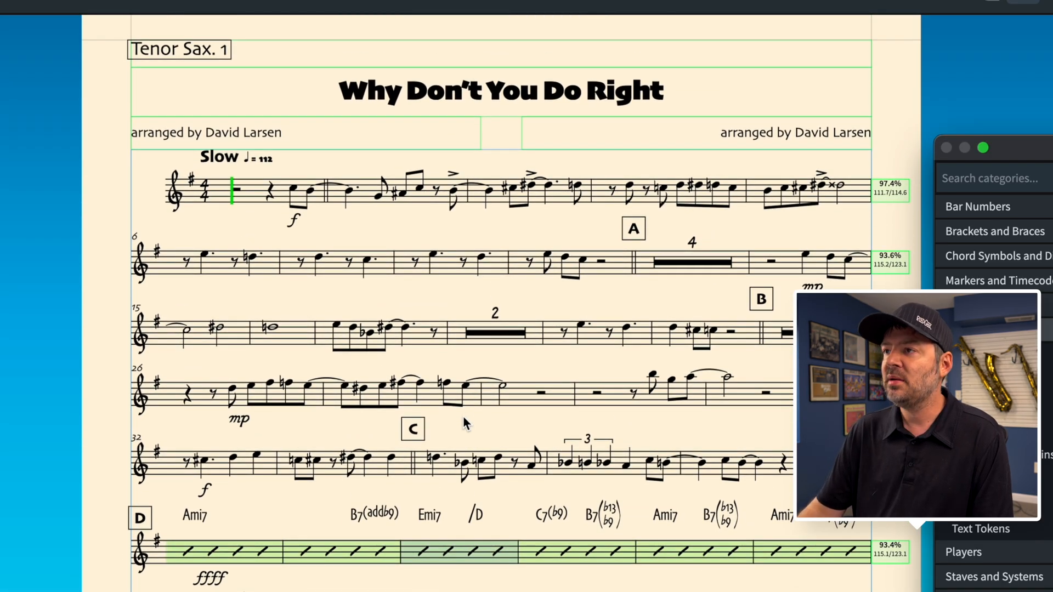
{"action": "key", "text": "super+alt+bracketright"}
{"action": "scroll", "coordinate": [463, 416], "scroll_direction": "down", "scroll_amount": 3}
{"action": "scroll", "coordinate": [463, 415], "scroll_direction": "up", "scroll_amount": 2}
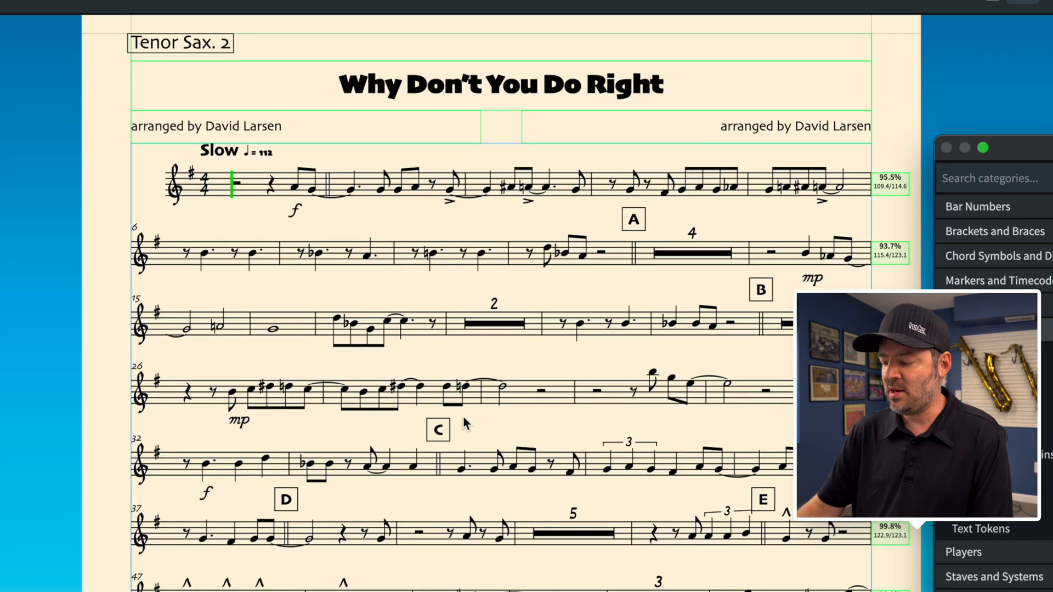
{"action": "key", "text": "super+alt+bracketright"}
{"action": "scroll", "coordinate": [463, 415], "scroll_direction": "down", "scroll_amount": 3}
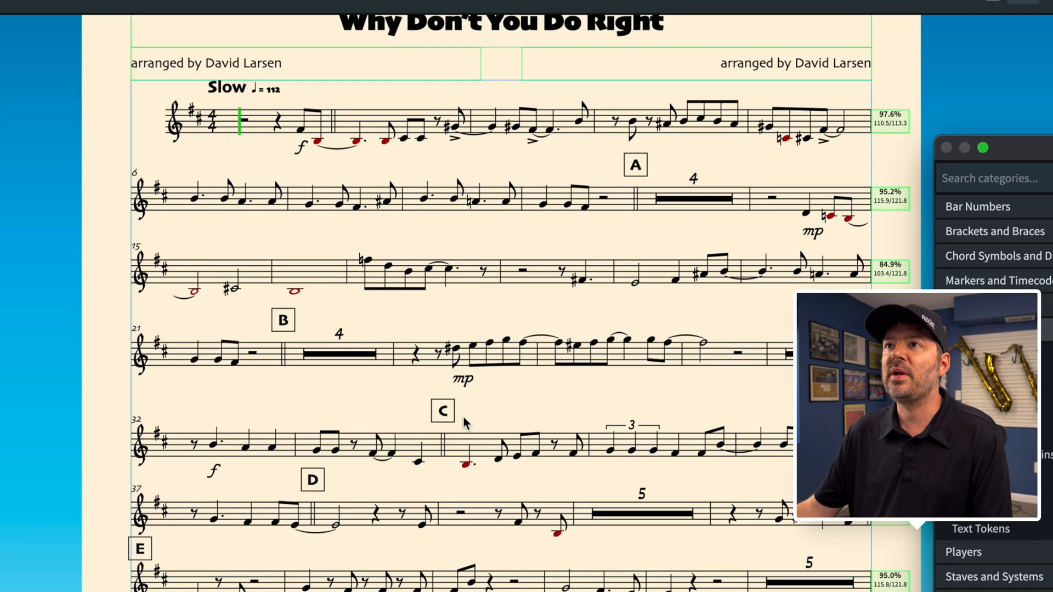
{"action": "scroll", "coordinate": [463, 415], "scroll_direction": "up", "scroll_amount": 3}
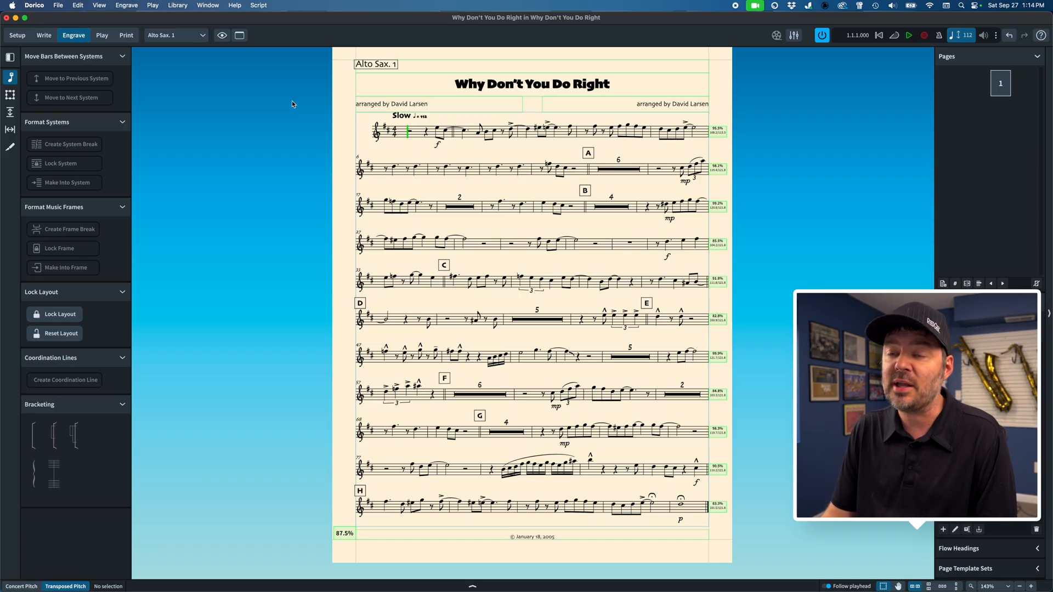
Step: Reduce the default space for a quarter note to 3 1/2 spaces in the Alto Sax. 1 layout's Note Spacing options and apply it
{"action": "key", "text": "super+shift+l"}
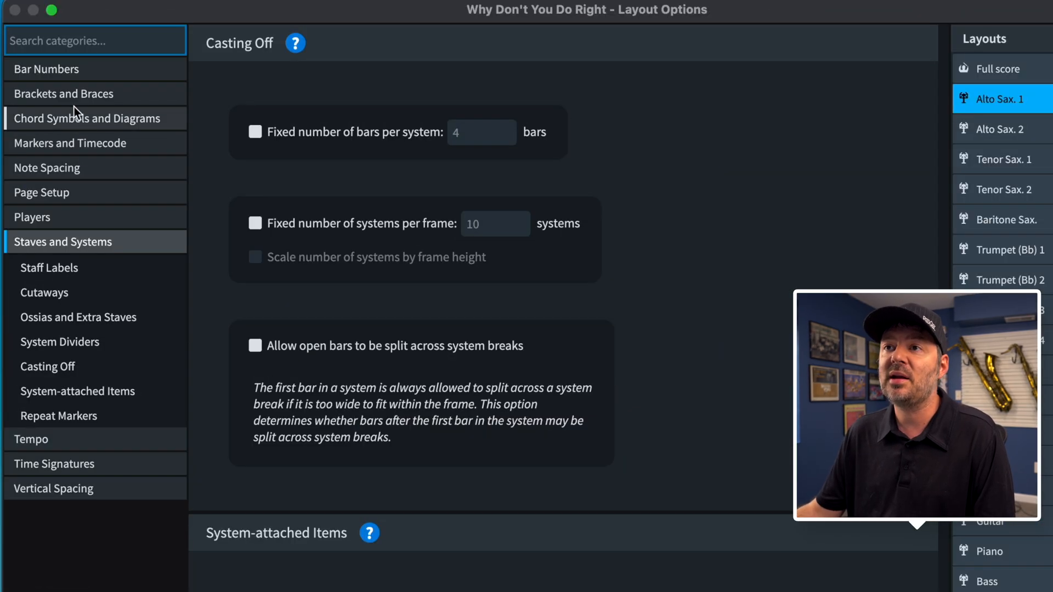
{"action": "left_click", "coordinate": [61, 169]}
{"action": "left_click", "coordinate": [554, 103]}
{"action": "left_click", "coordinate": [555, 103]}
{"action": "left_click", "coordinate": [554, 103]}
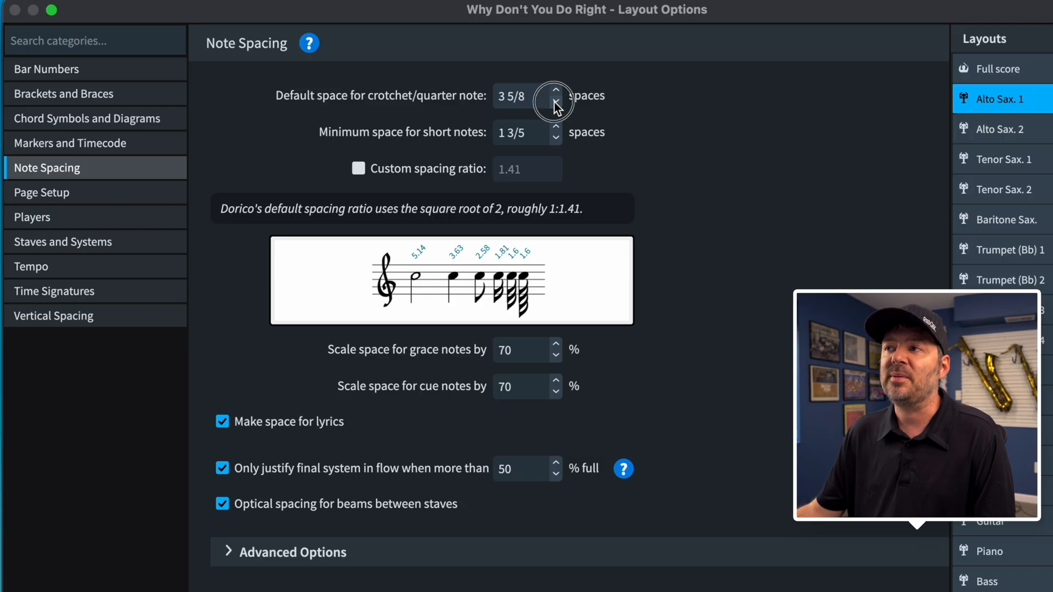
{"action": "left_click", "coordinate": [554, 103]}
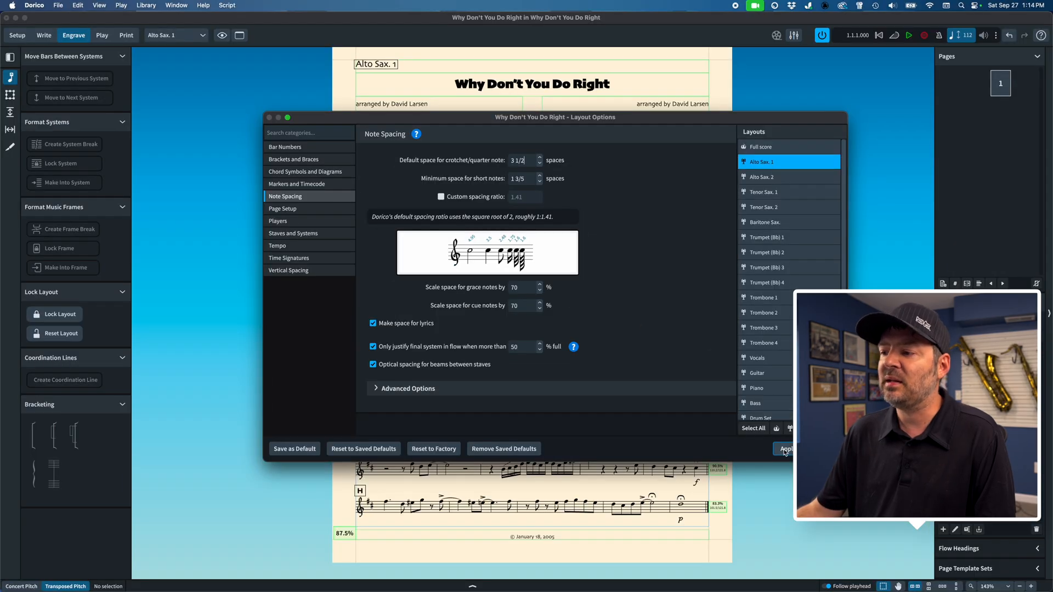
{"action": "left_click", "coordinate": [785, 449]}
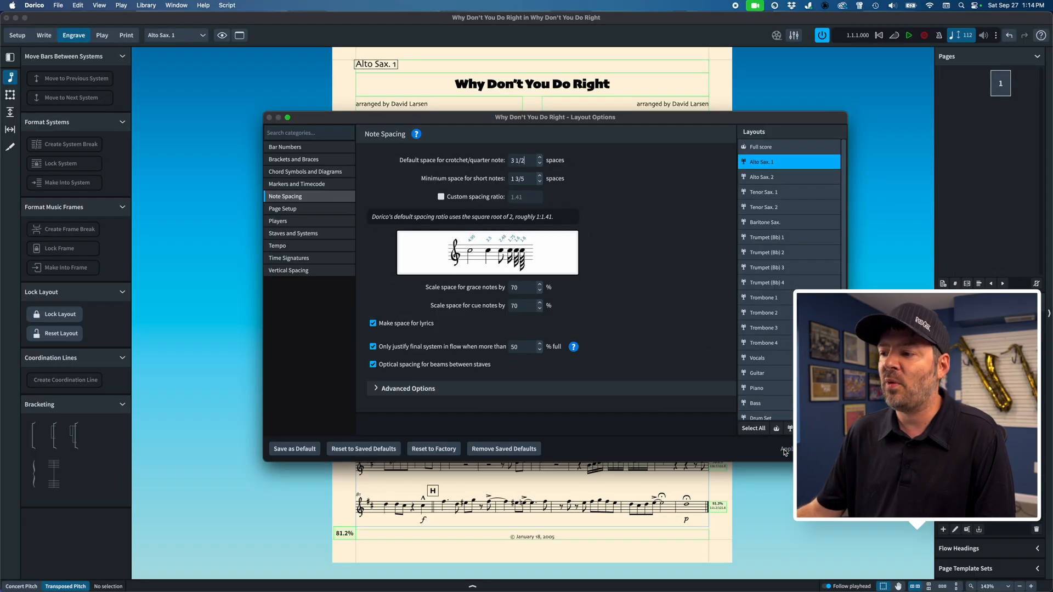
{"action": "left_click", "coordinate": [824, 449]}
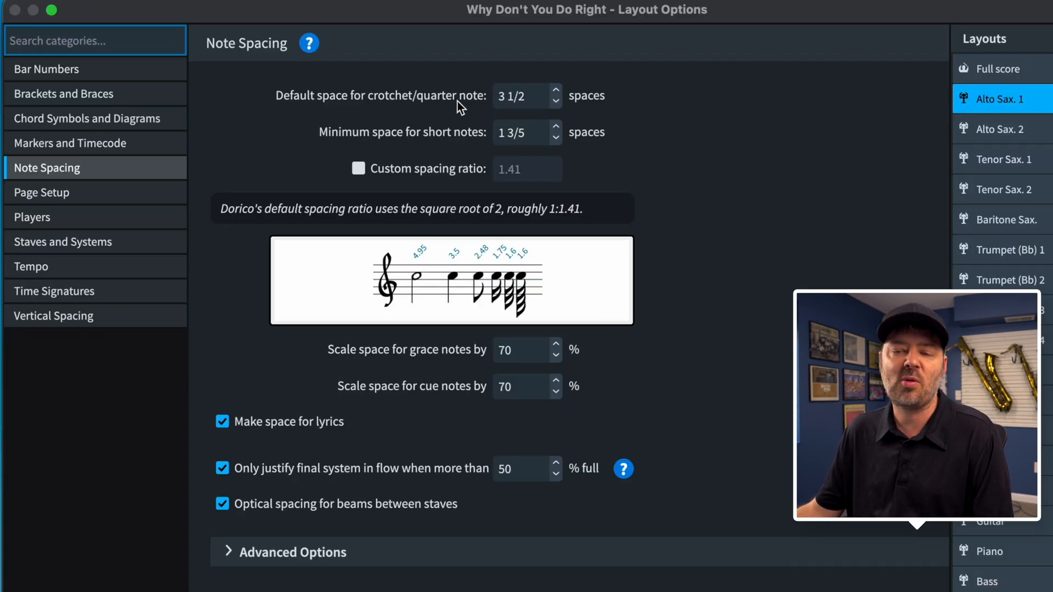
{"action": "triple_click", "coordinate": [517, 99]}
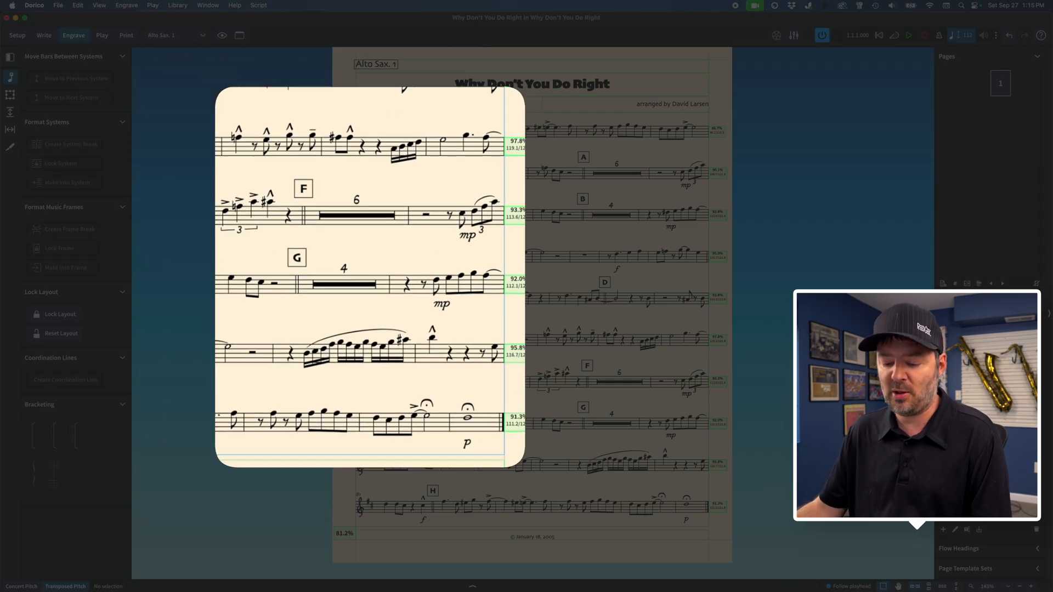
Step: Examine the page layout of the remaining parts, from Alto Sax. 2 through the trombones to Vocals
{"action": "key", "text": "super+alt+bracketright"}
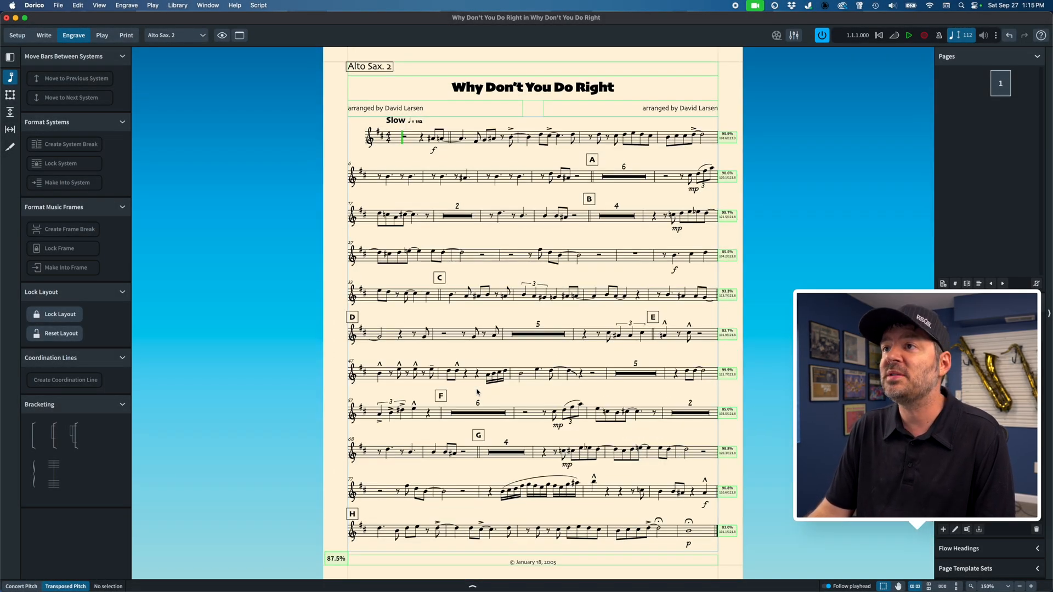
{"action": "key", "text": "super+alt+bracketright"}
{"action": "key", "text": "super+alt+bracketright"}
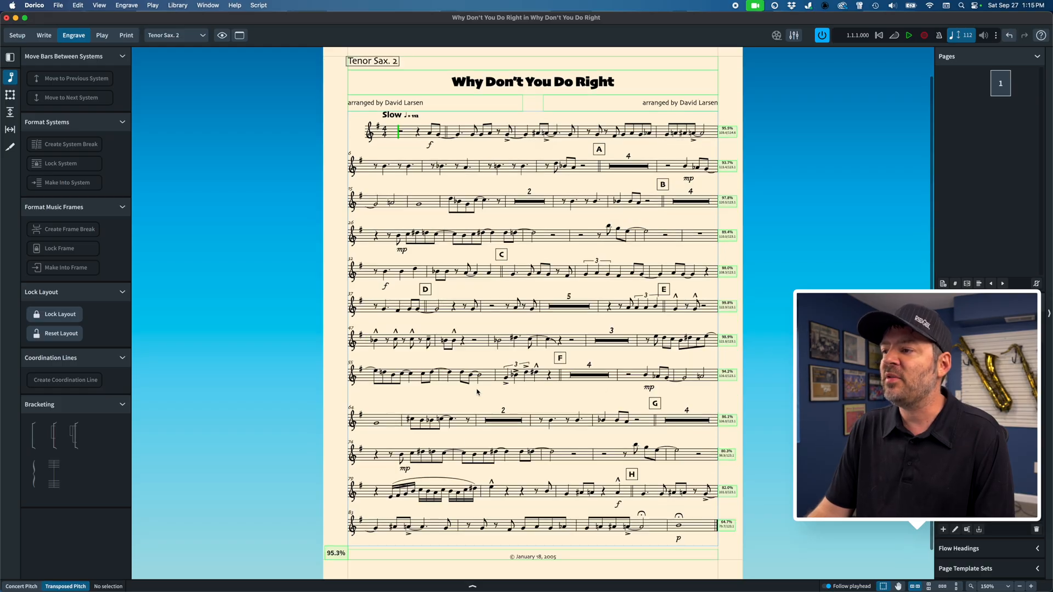
{"action": "key", "text": "super+alt+bracketright"}
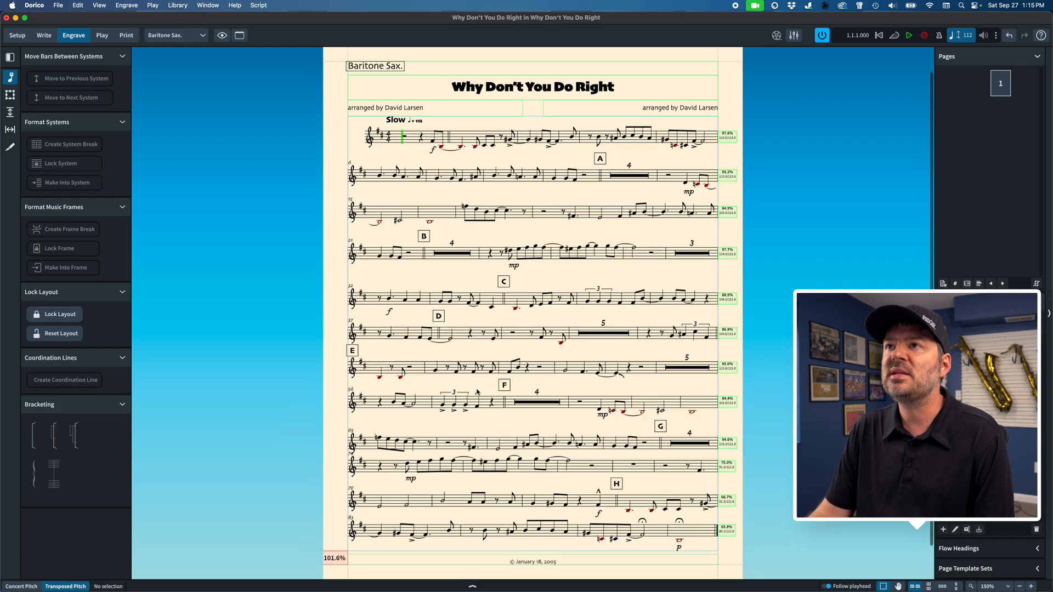
{"action": "key", "text": "super+alt+bracketright"}
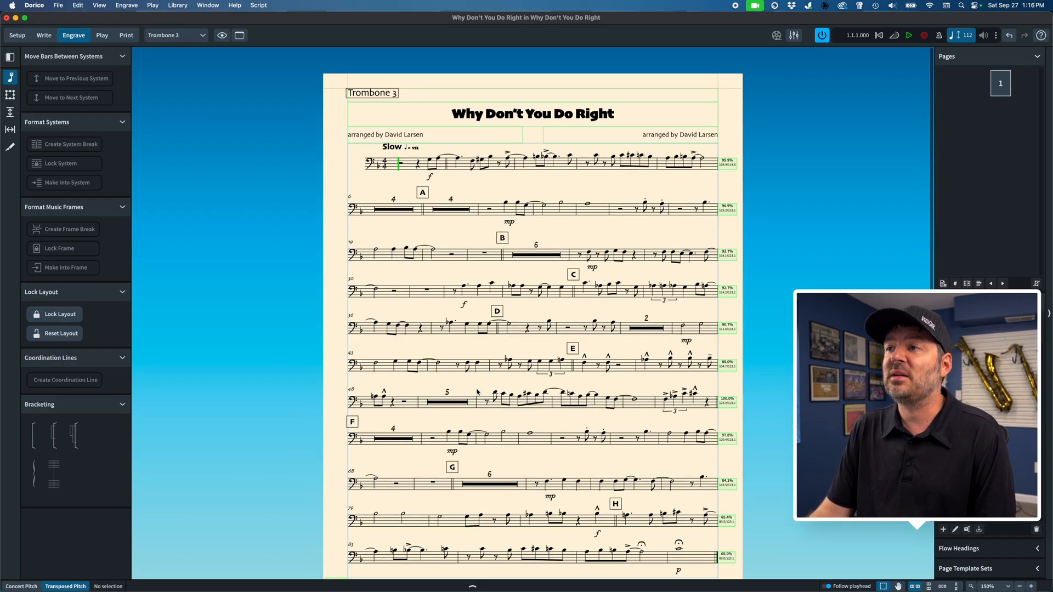
{"action": "key", "text": "super+alt+bracketright"}
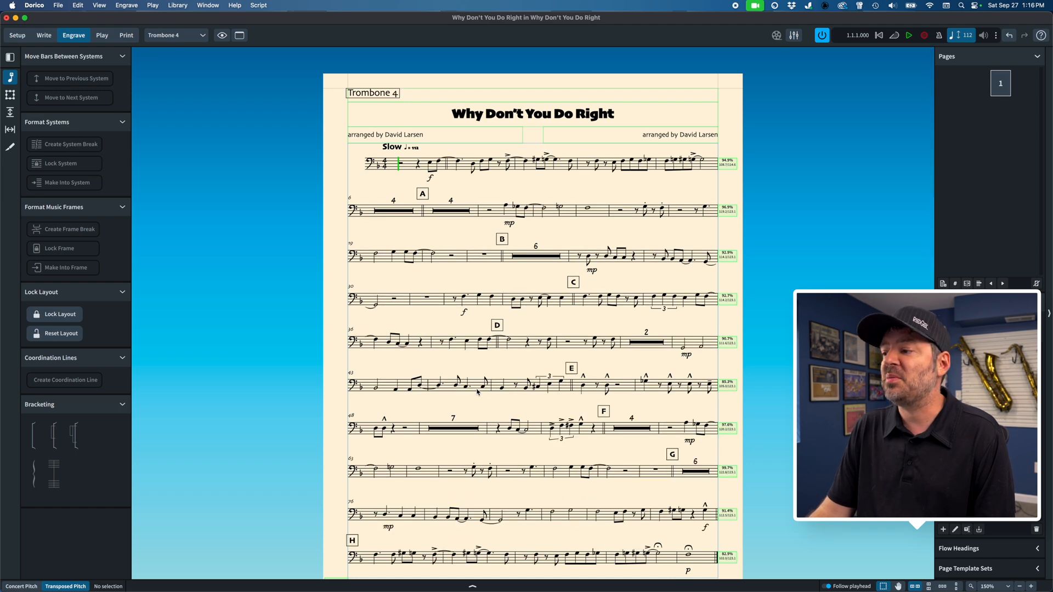
{"action": "key", "text": "super+alt+bracketright"}
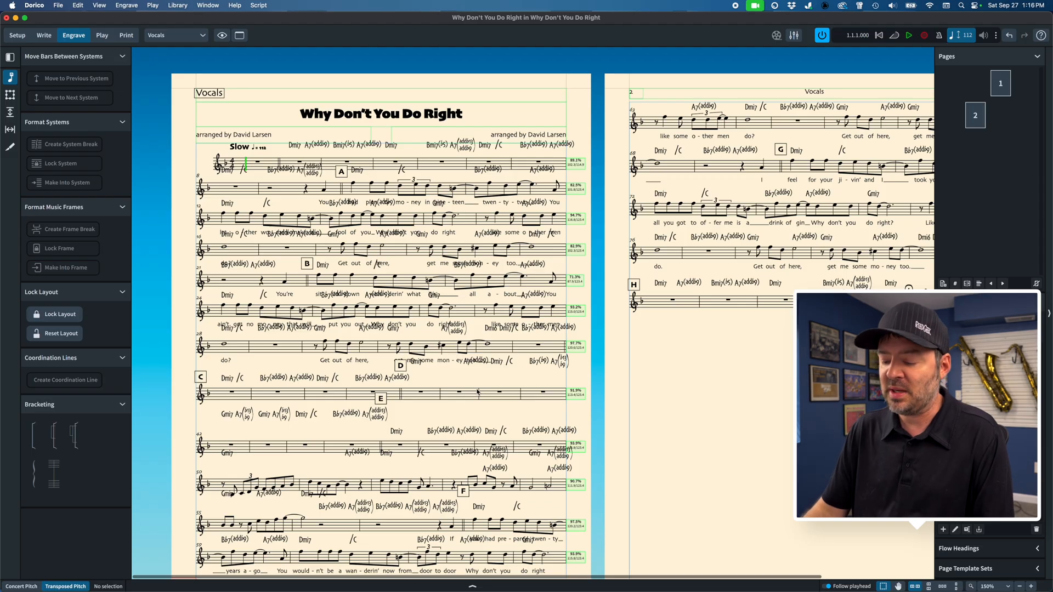
Step: Set the inter-system gap of the Vocals layout to 8 spaces, apply it and close Layout Options
{"action": "key", "text": "super+shift+l"}
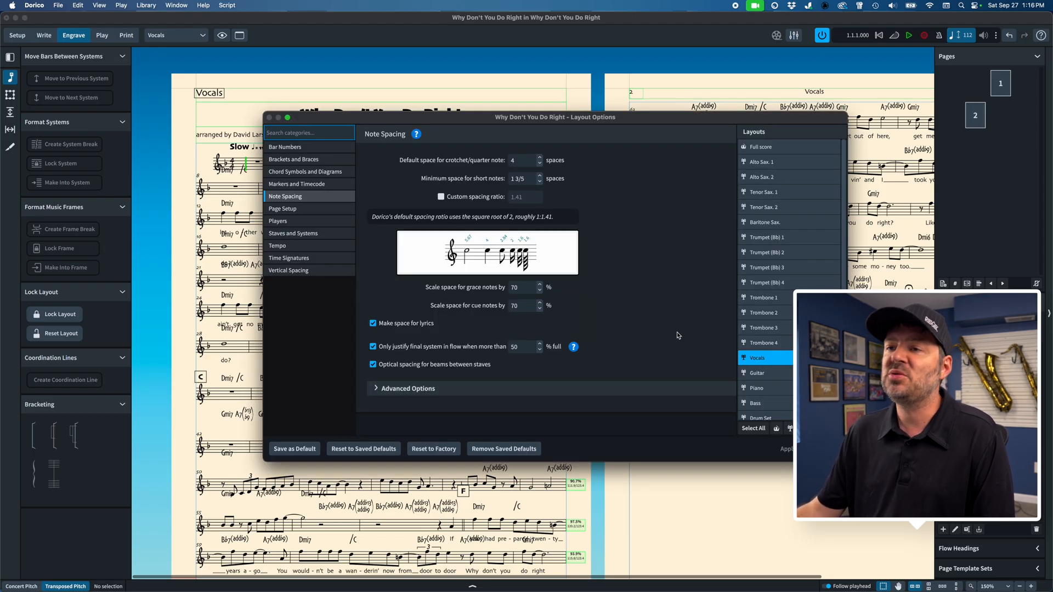
{"action": "left_click", "coordinate": [303, 271]}
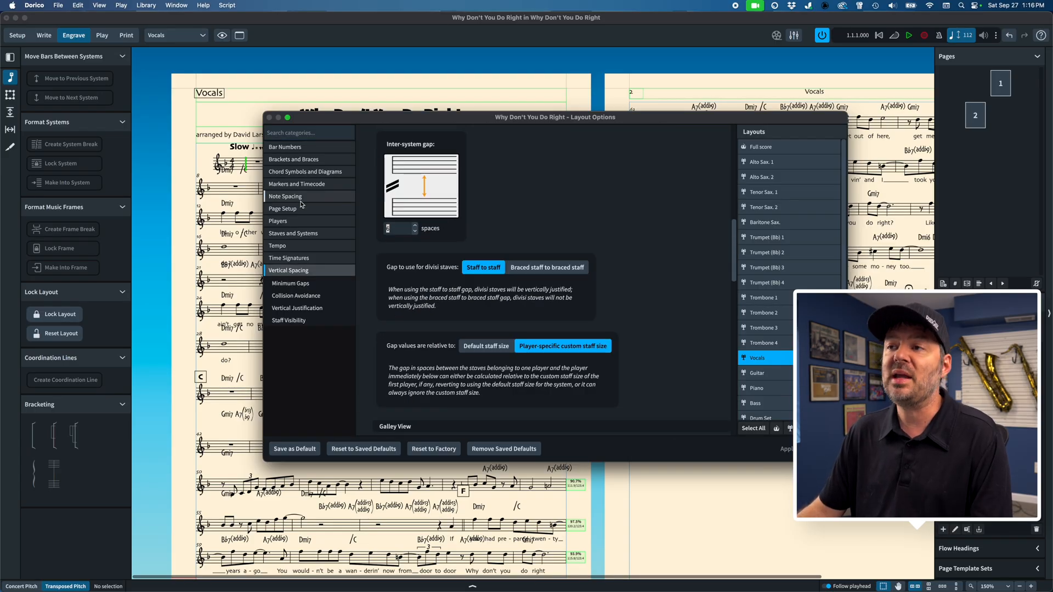
{"action": "key", "text": "Tab"}
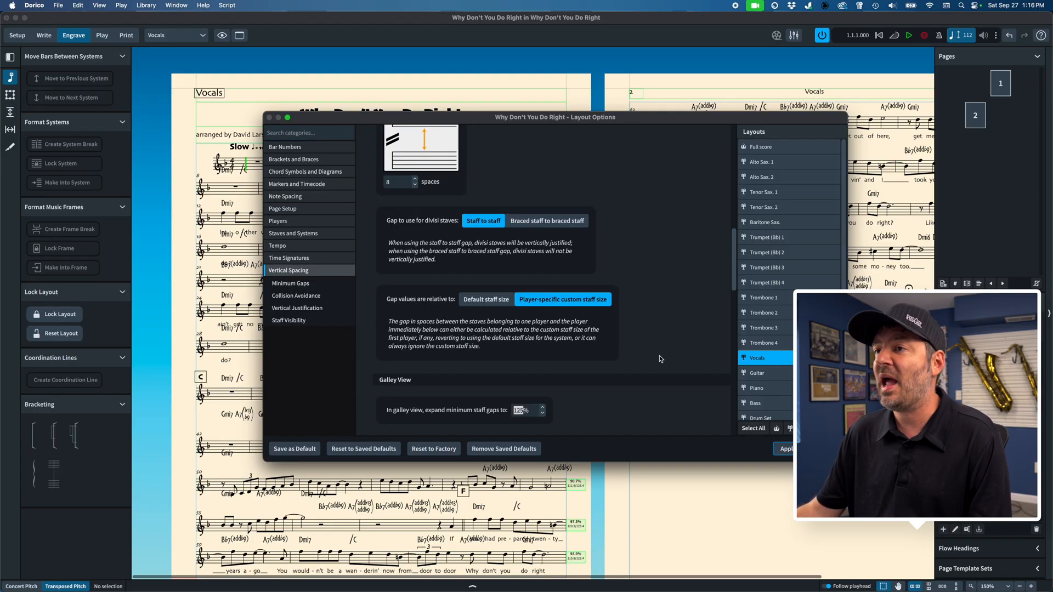
{"action": "left_click", "coordinate": [786, 451]}
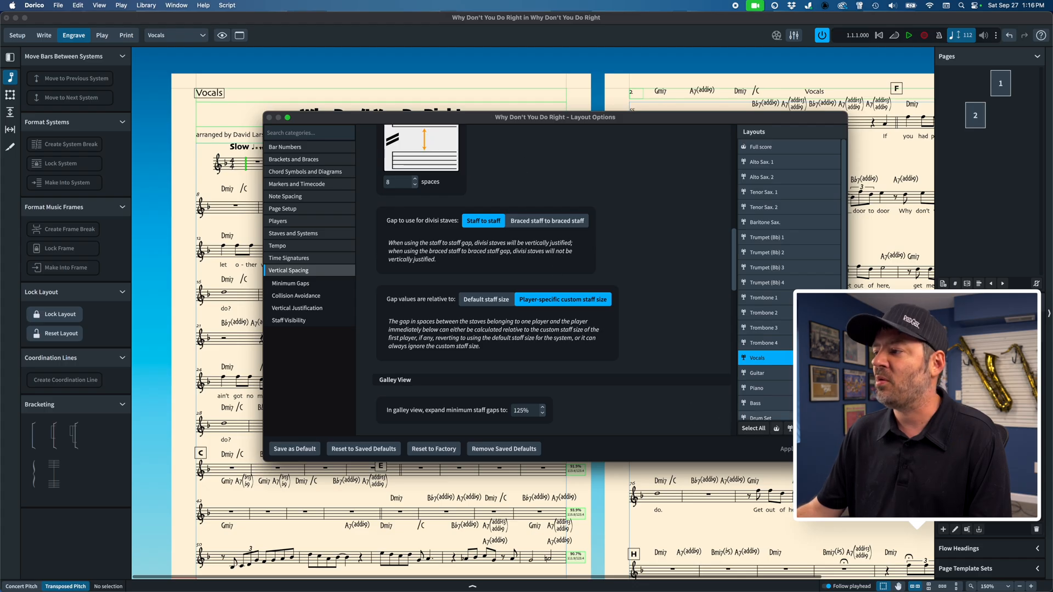
{"action": "left_click", "coordinate": [824, 448]}
{"action": "scroll", "coordinate": [588, 390], "scroll_direction": "down", "scroll_amount": 1}
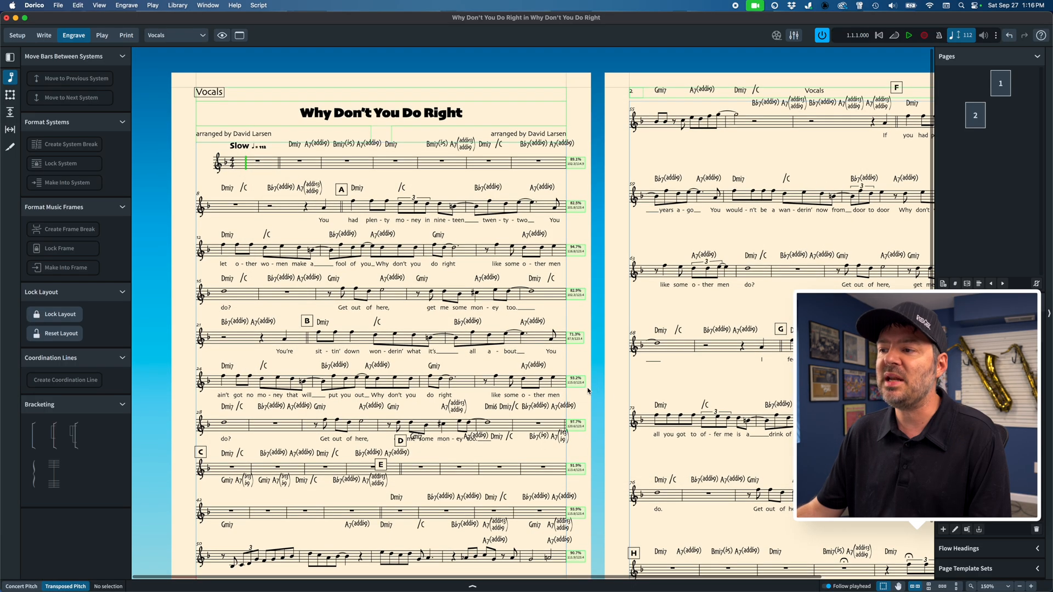
{"action": "scroll", "coordinate": [576, 384], "scroll_direction": "down", "scroll_amount": 2}
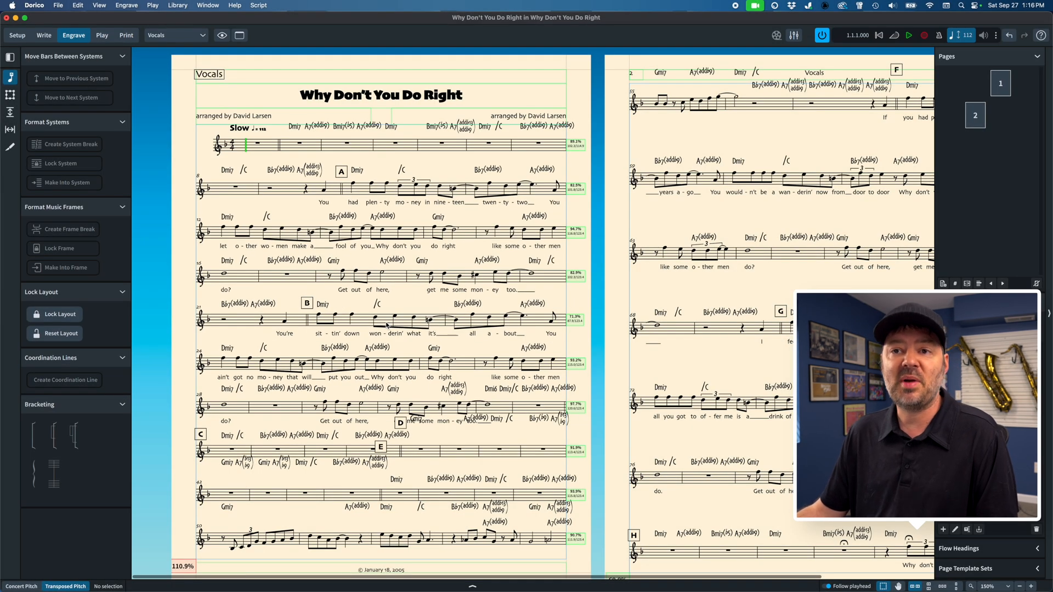
Step: Check the Vocals part for crowded systems, set its inter-system gap to 10 spaces and review both pages
{"action": "scroll", "coordinate": [386, 342], "scroll_direction": "down", "scroll_amount": 2}
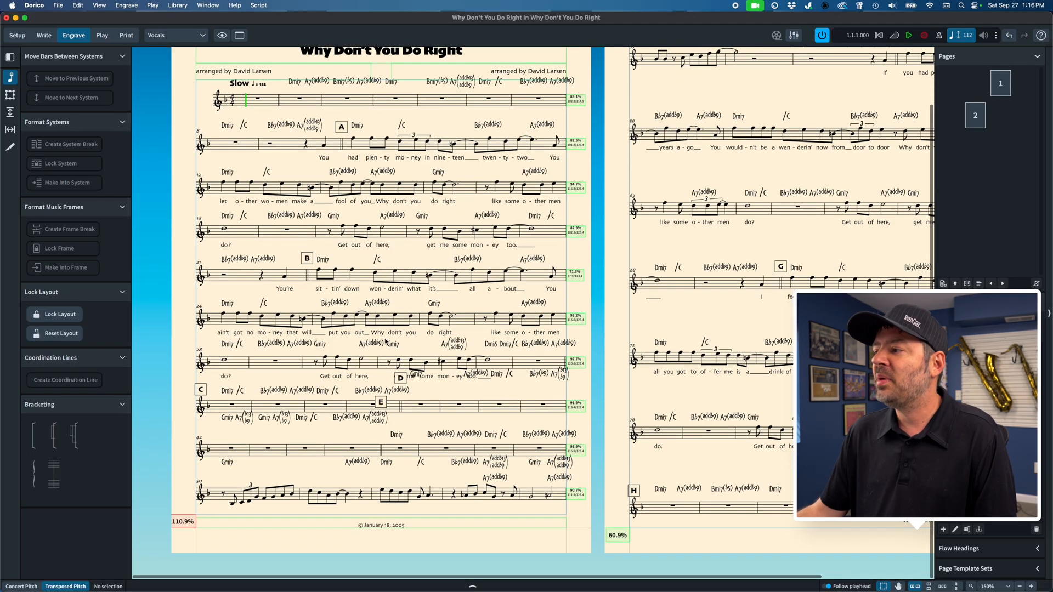
{"action": "scroll", "coordinate": [386, 342], "scroll_direction": "up", "scroll_amount": 3}
{"action": "scroll", "coordinate": [385, 342], "scroll_direction": "right", "scroll_amount": 5}
{"action": "scroll", "coordinate": [386, 342], "scroll_direction": "left", "scroll_amount": 5}
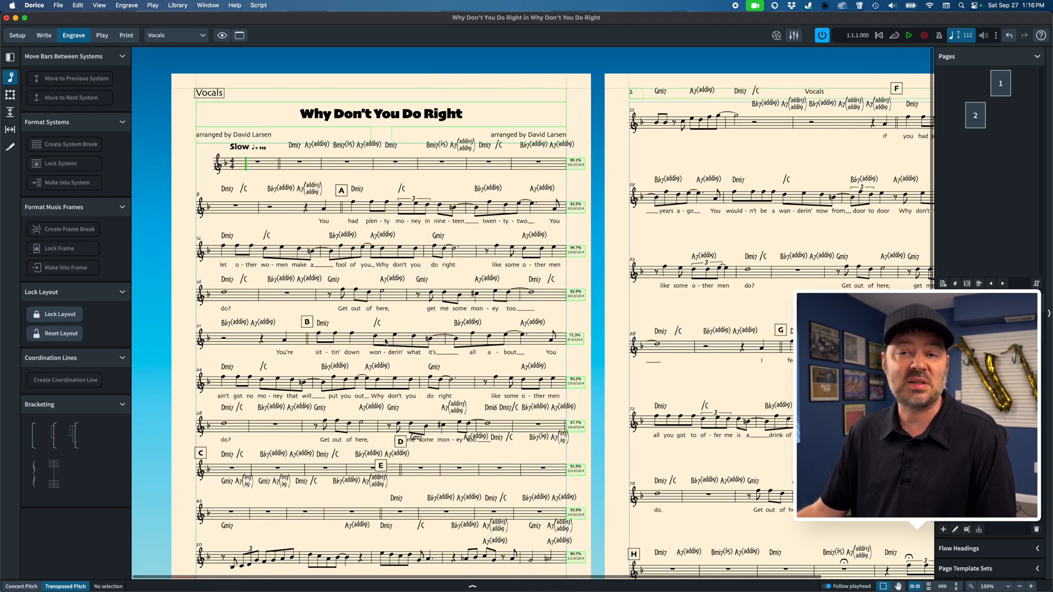
{"action": "key", "text": "super+shift+l"}
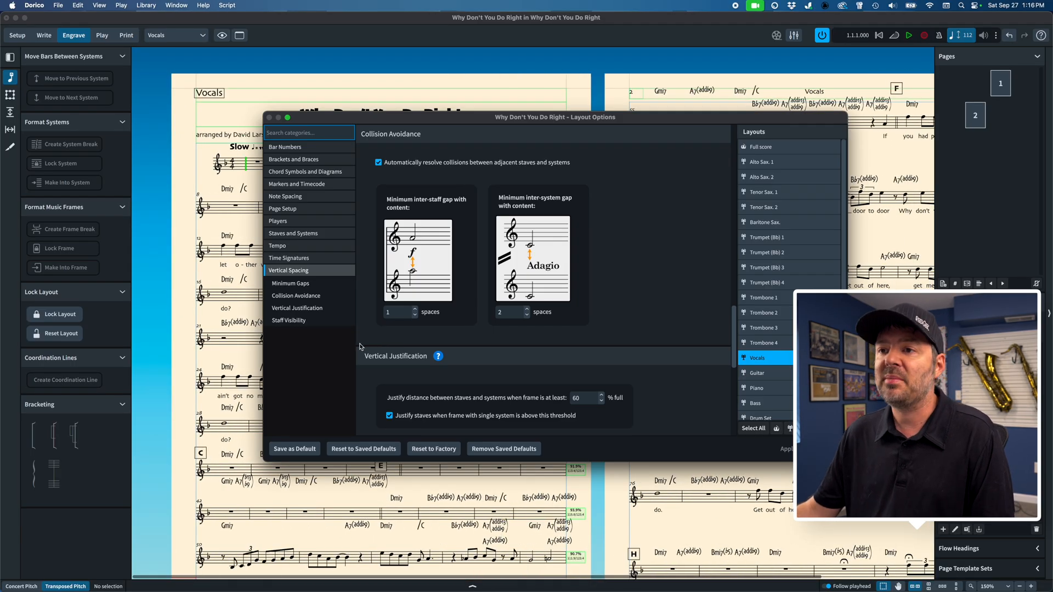
{"action": "scroll", "coordinate": [436, 364], "scroll_direction": "up", "scroll_amount": 5}
{"action": "scroll", "coordinate": [413, 224], "scroll_direction": "up", "scroll_amount": 5}
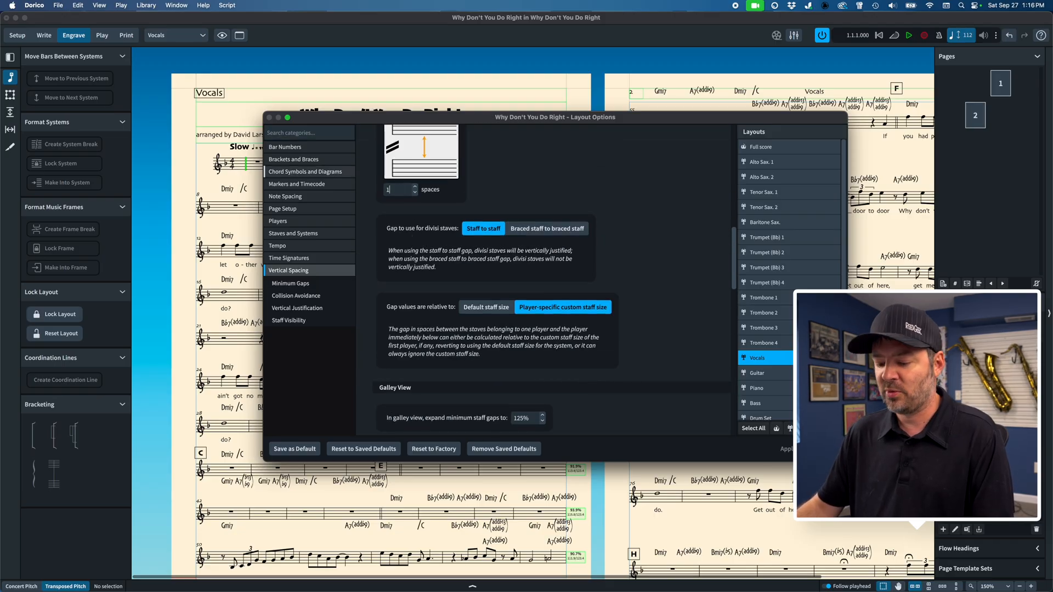
{"action": "left_click", "coordinate": [783, 452]}
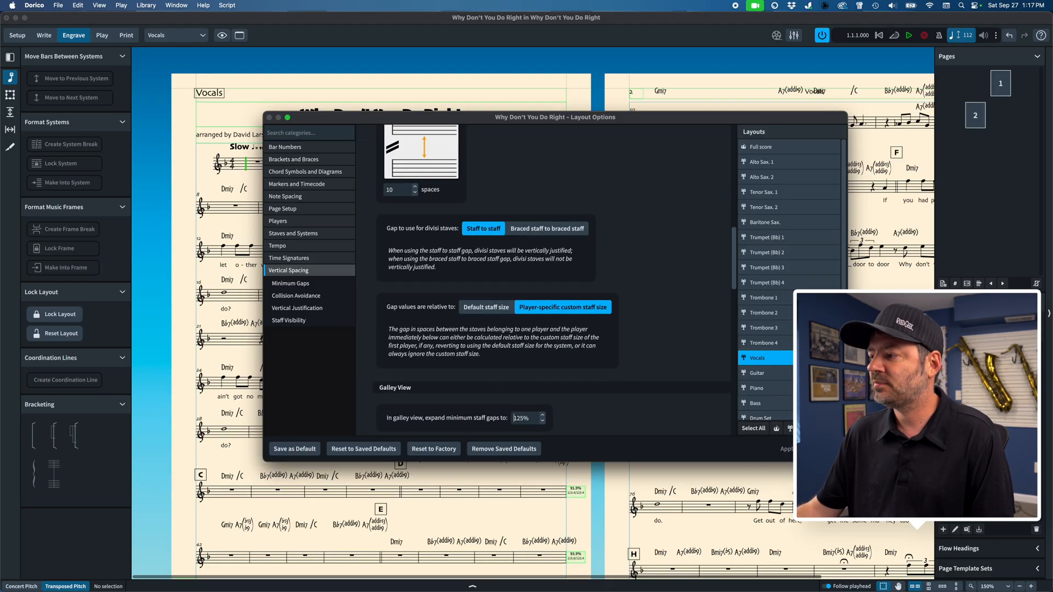
{"action": "left_click", "coordinate": [825, 449]}
{"action": "scroll", "coordinate": [708, 450], "scroll_direction": "right", "scroll_amount": 2}
{"action": "scroll", "coordinate": [708, 451], "scroll_direction": "down", "scroll_amount": 3}
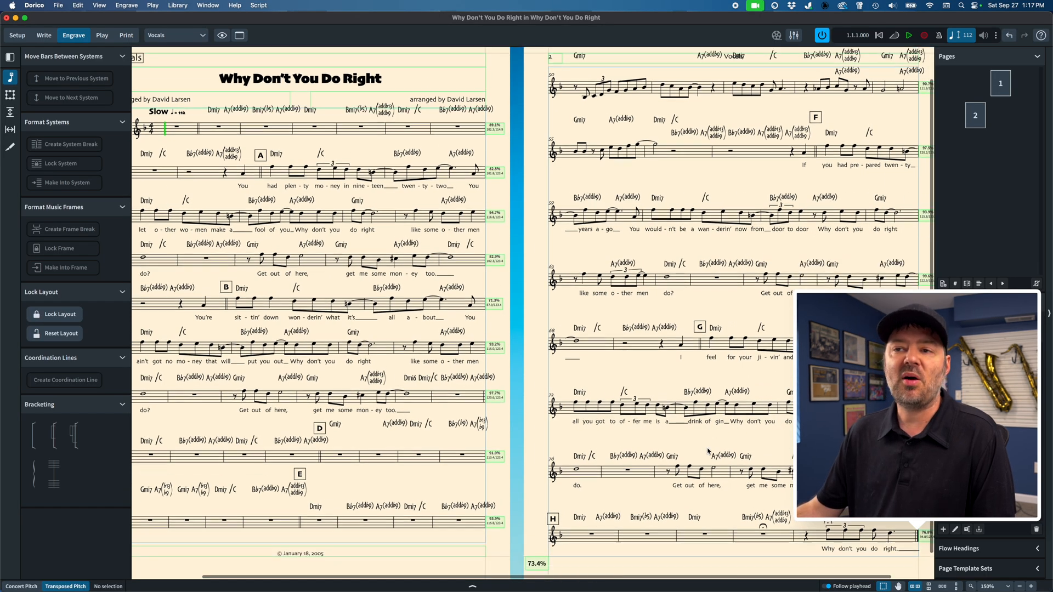
Step: Finish viewing the Vocals part, switch to the Guitar layout and view its system spacing
{"action": "scroll", "coordinate": [708, 451], "scroll_direction": "left", "scroll_amount": 2}
{"action": "scroll", "coordinate": [708, 451], "scroll_direction": "up", "scroll_amount": 3}
{"action": "scroll", "coordinate": [708, 451], "scroll_direction": "left", "scroll_amount": 1}
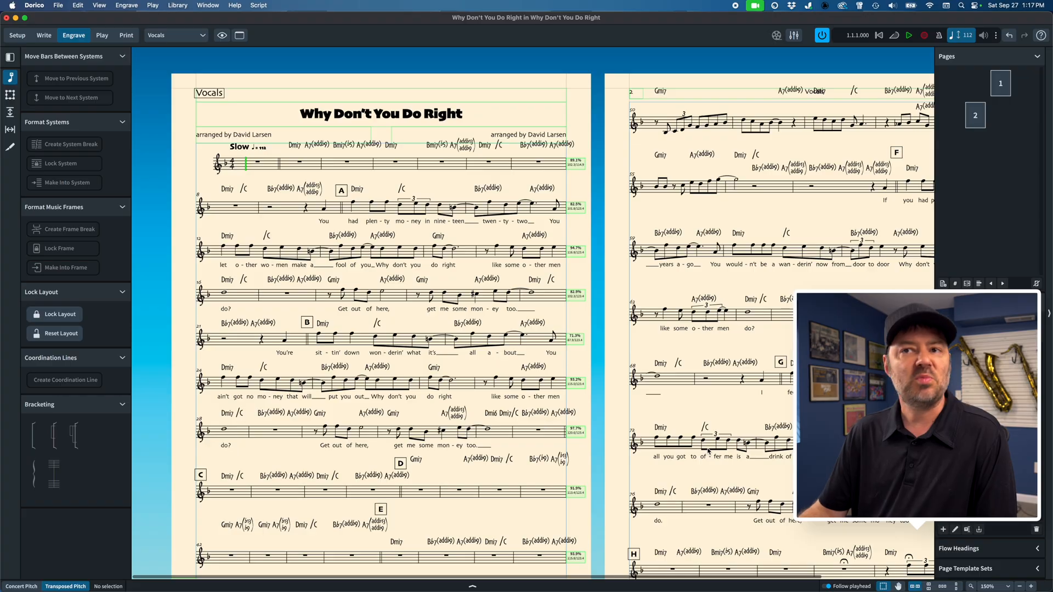
{"action": "key", "text": "]"}
{"action": "scroll", "coordinate": [708, 451], "scroll_direction": "left", "scroll_amount": 3}
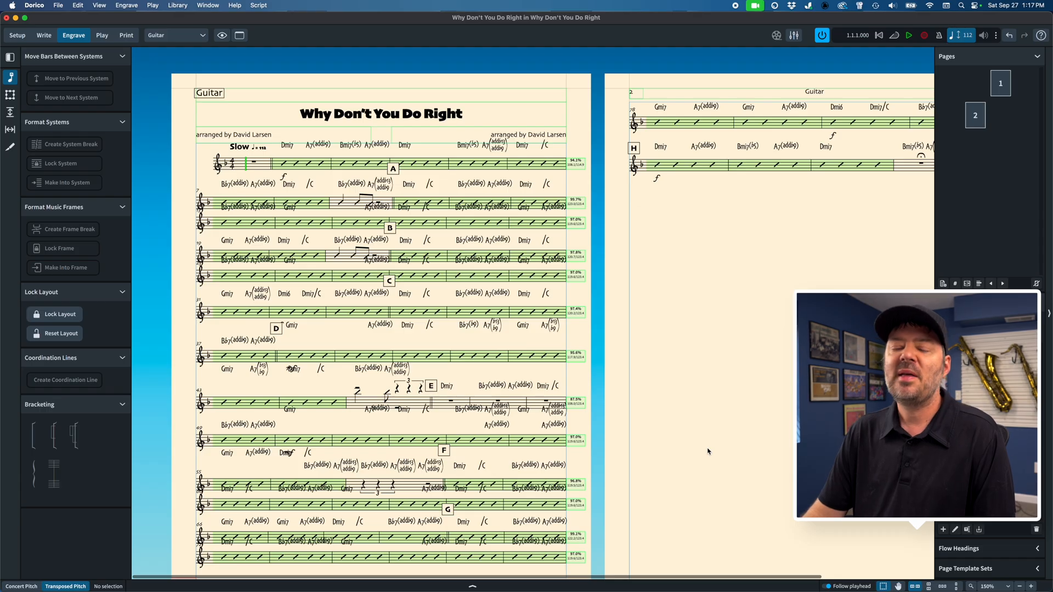
Step: Set the inter-system gap of the Guitar, Piano and Bass layouts to 10 spaces, apply it and close Layout Options
{"action": "key", "text": "super+shift+l"}
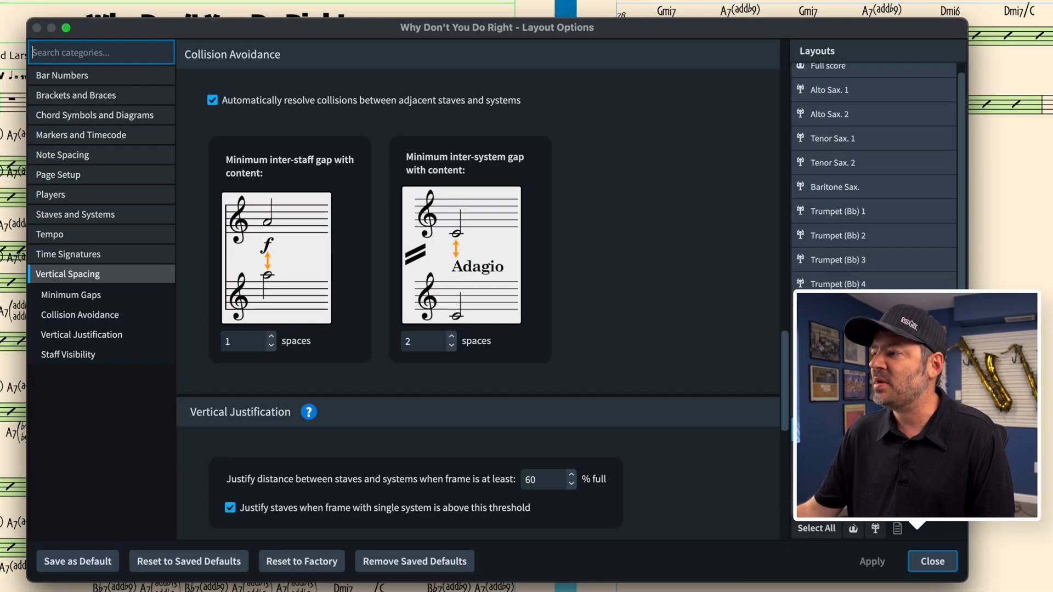
{"action": "key", "text": "super+a"}
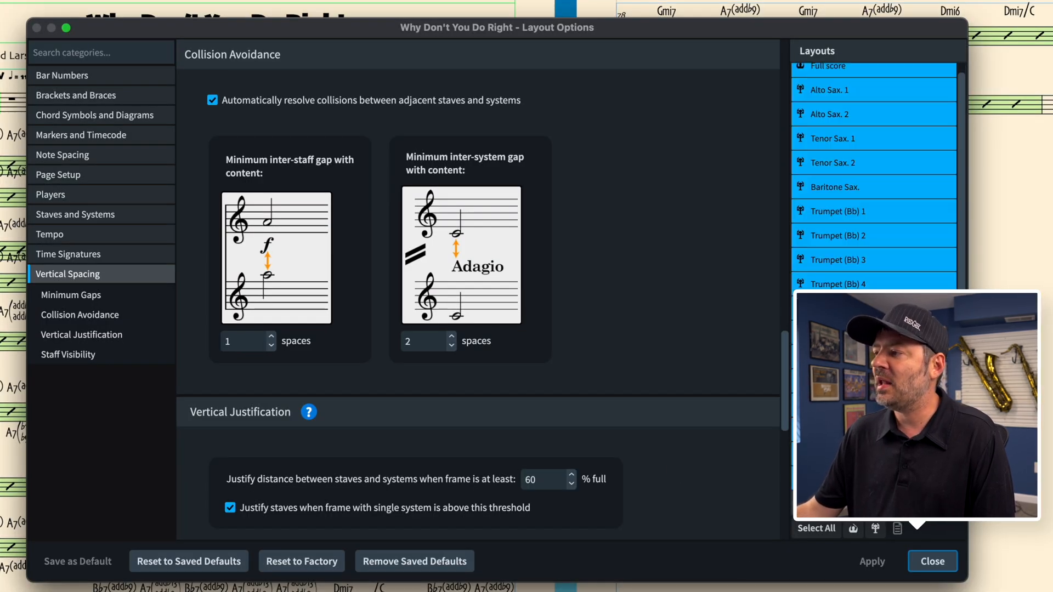
{"action": "left_click", "coordinate": [856, 430]}
{"action": "left_click", "coordinate": [856, 478], "text": "shift"}
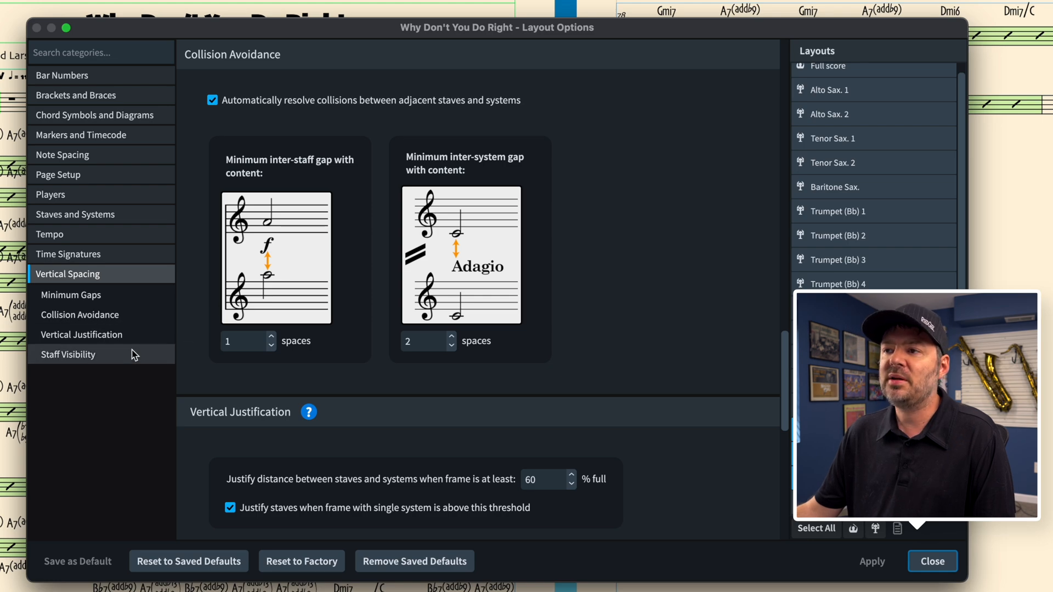
{"action": "scroll", "coordinate": [257, 219], "scroll_direction": "up", "scroll_amount": 15}
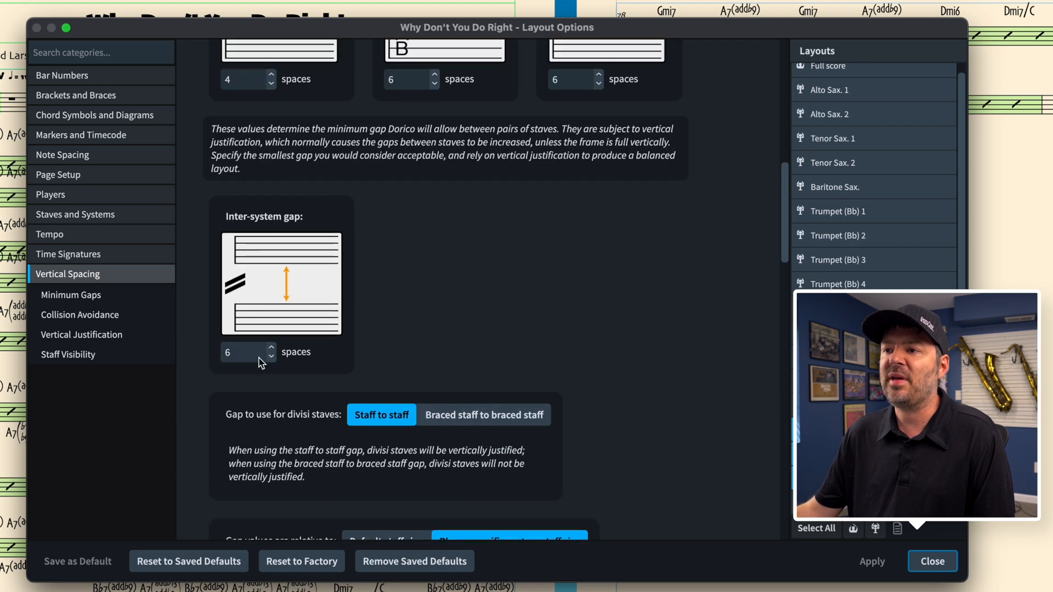
{"action": "type", "text": "10"}
{"action": "key", "text": "Tab"}
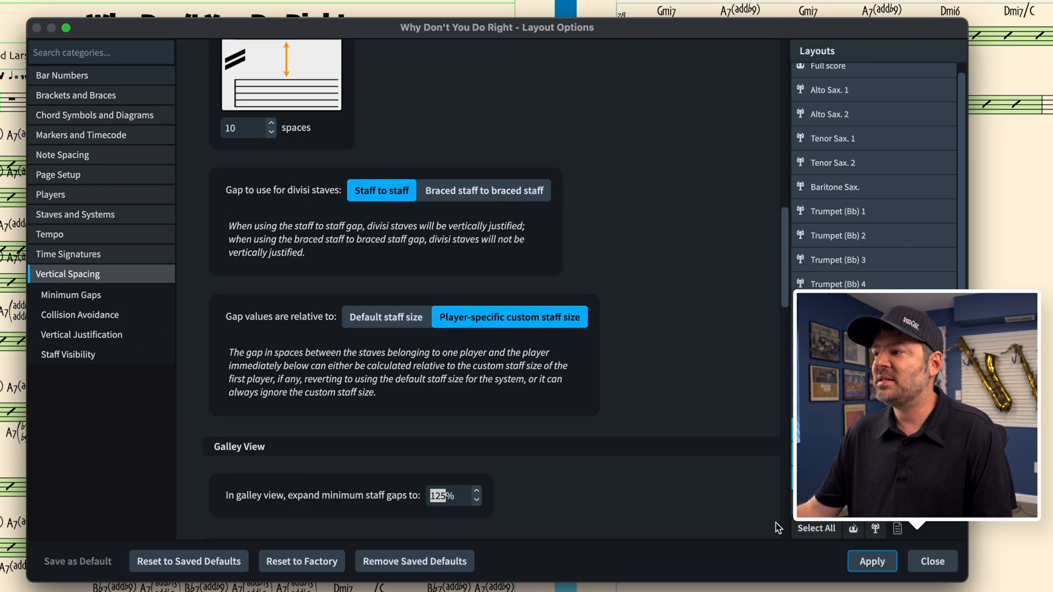
{"action": "left_click", "coordinate": [886, 570]}
{"action": "left_click", "coordinate": [923, 565]}
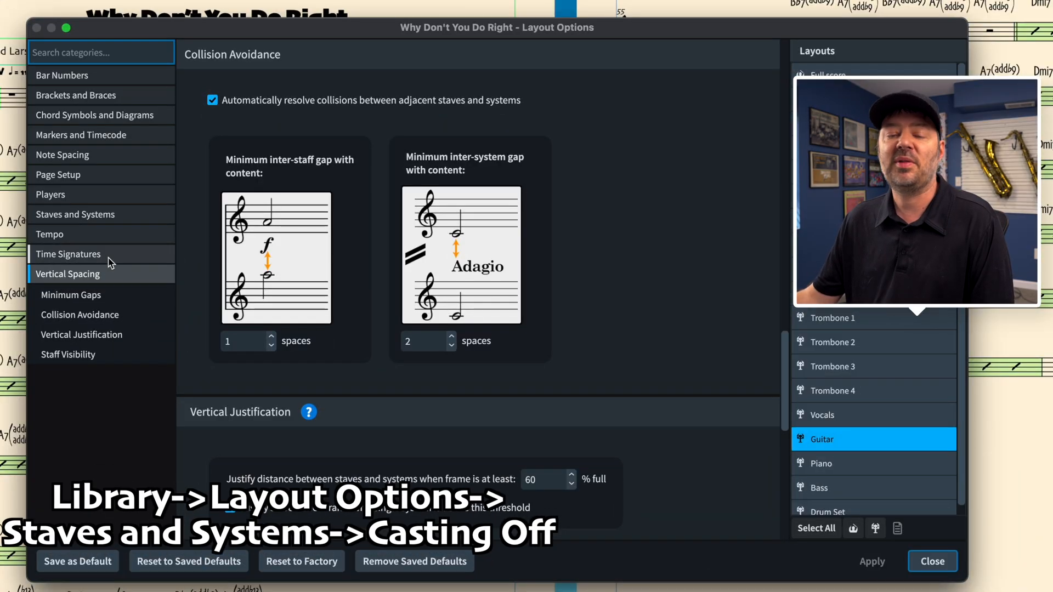
Step: Fix the casting off of the Guitar, Piano and Bass layouts at 4 bars per system, apply it and close Layout Options
{"action": "left_click", "coordinate": [100, 217]}
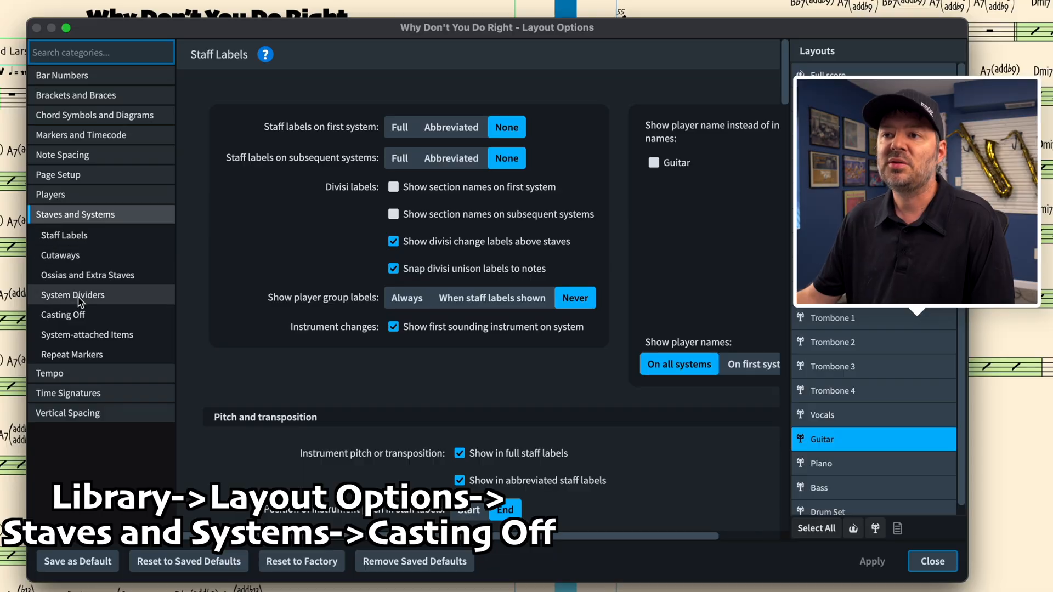
{"action": "left_click", "coordinate": [80, 316]}
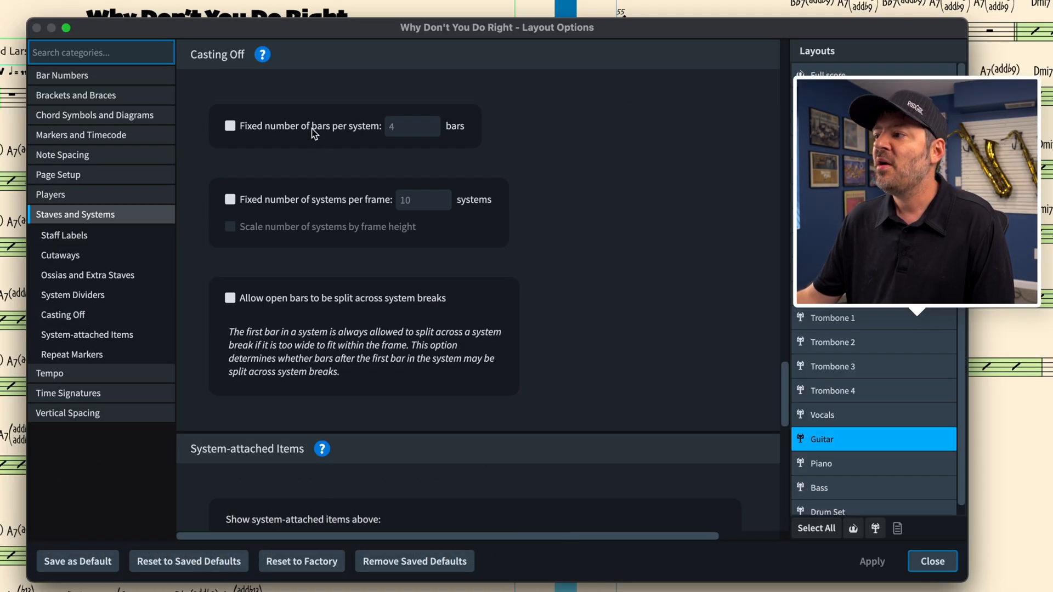
{"action": "left_click", "coordinate": [842, 465]}
{"action": "left_click", "coordinate": [853, 485]}
{"action": "left_click", "coordinate": [830, 439], "text": "super"}
{"action": "left_click", "coordinate": [829, 464], "text": "super"}
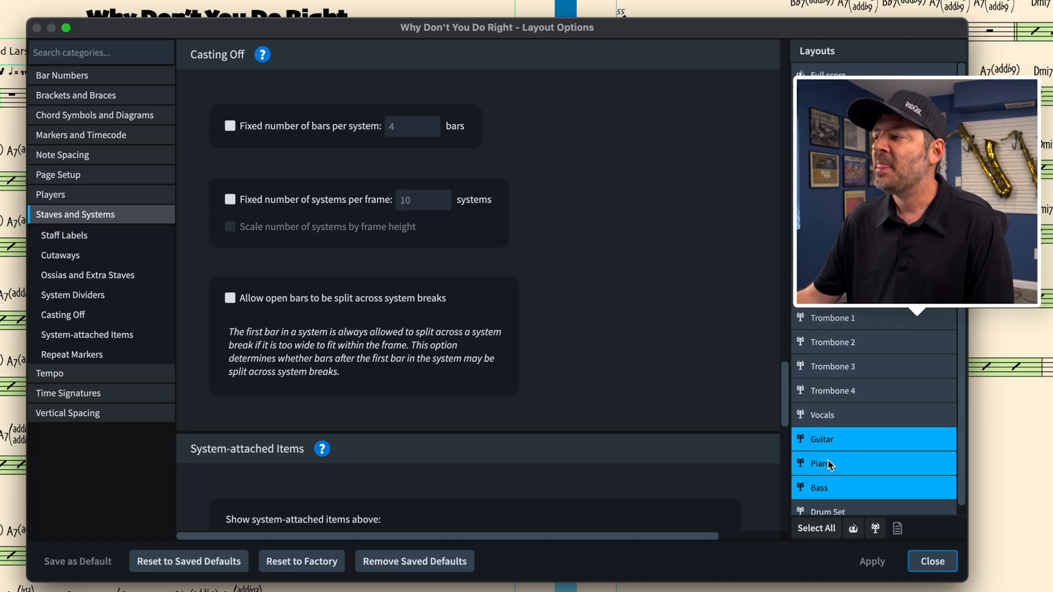
{"action": "left_click", "coordinate": [279, 127]}
{"action": "left_click", "coordinate": [871, 561]}
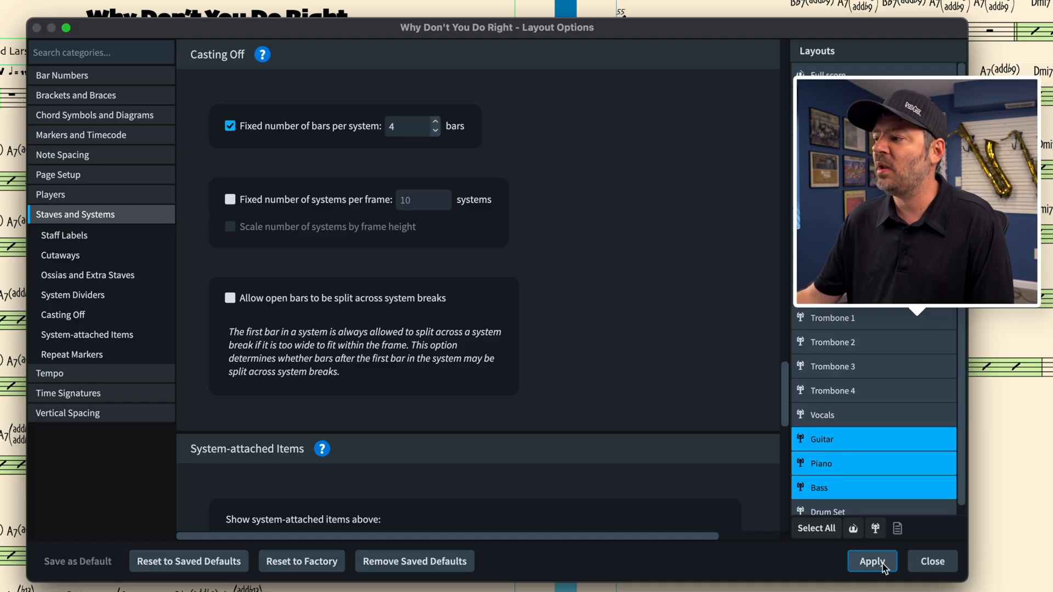
{"action": "left_click", "coordinate": [932, 562]}
Step: Move bar 5 of the Guitar part into the previous system
{"action": "scroll", "coordinate": [661, 454], "scroll_direction": "left", "scroll_amount": 5}
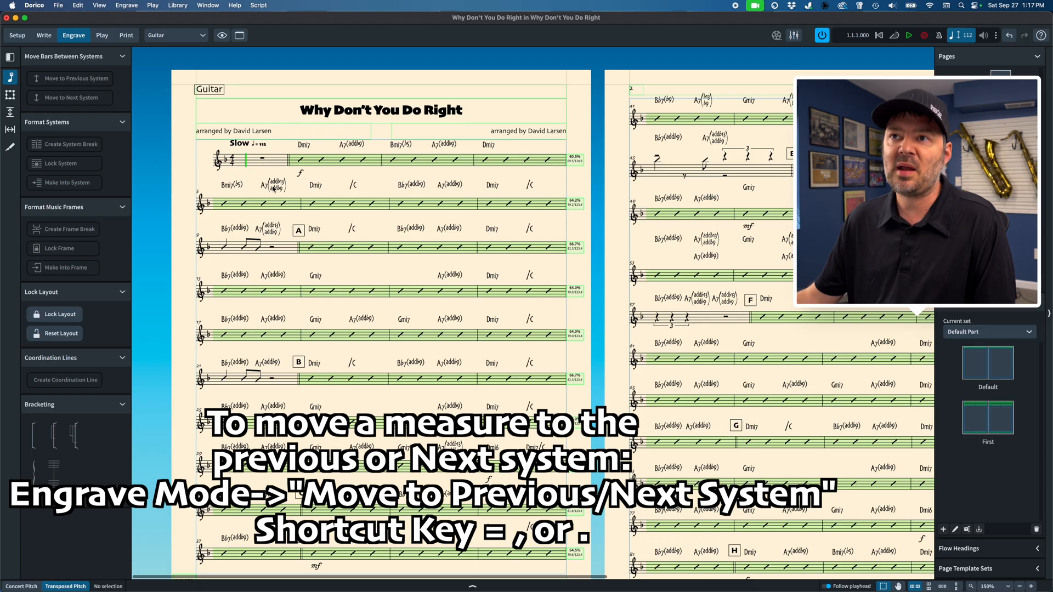
{"action": "left_click", "coordinate": [274, 188]}
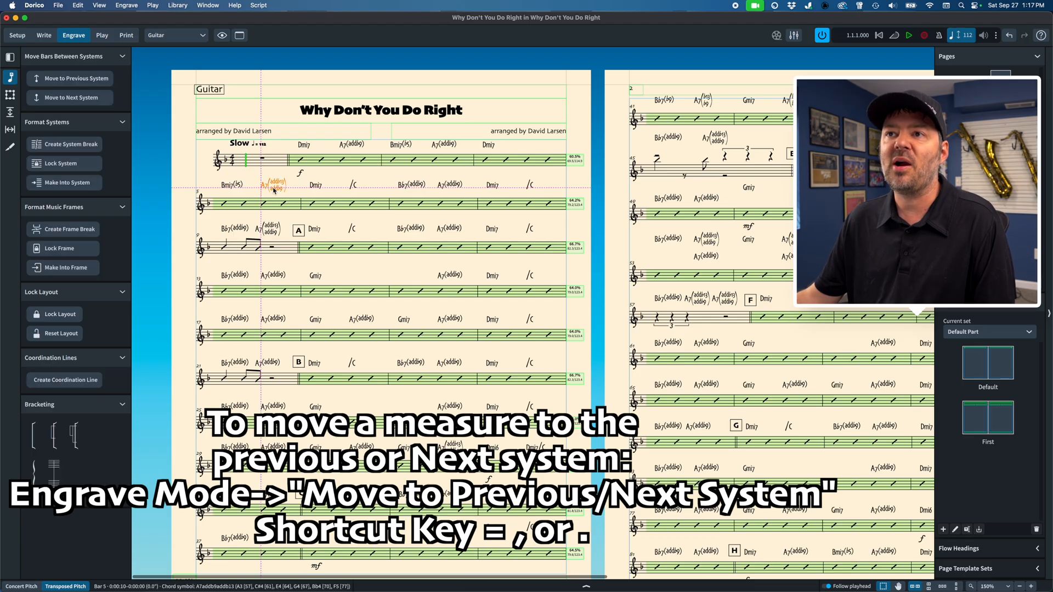
{"action": "left_click", "coordinate": [77, 80]}
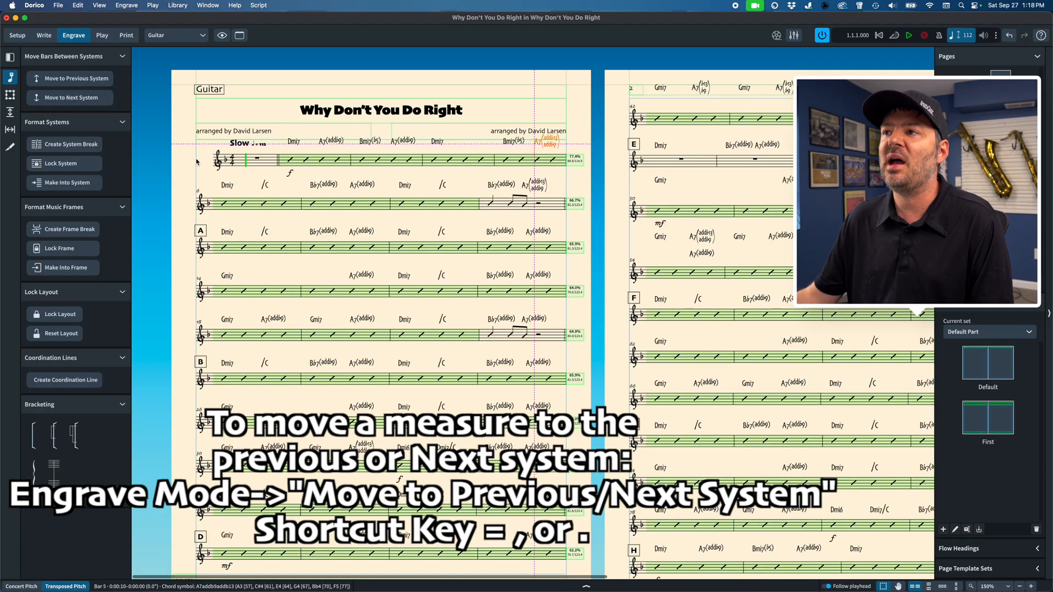
Step: Move the Guitar part's final bar from page 3 into the previous system and check page 2
{"action": "scroll", "coordinate": [227, 304], "scroll_direction": "down", "scroll_amount": 3}
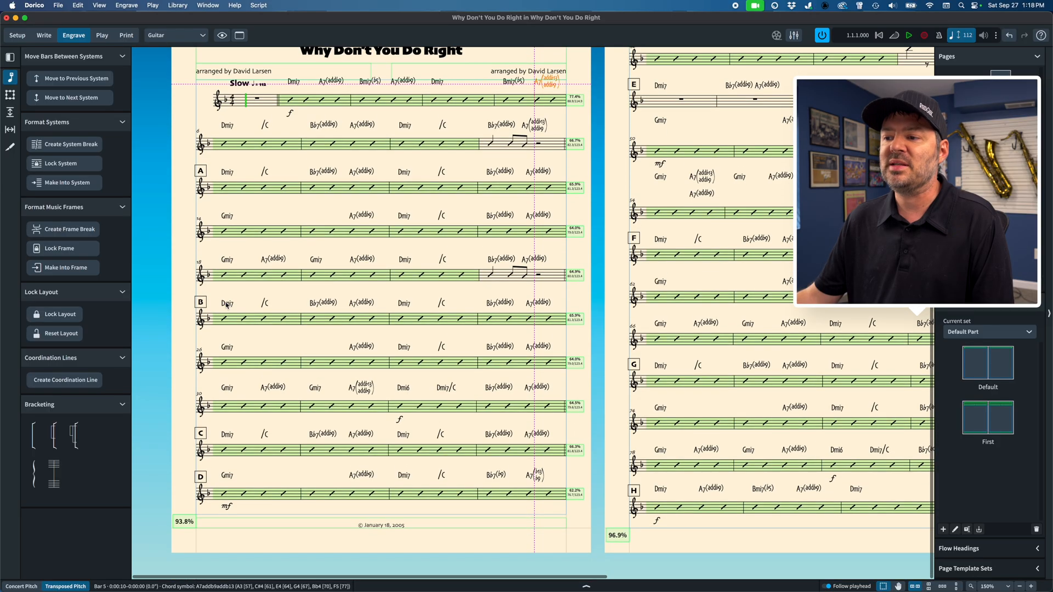
{"action": "scroll", "coordinate": [227, 305], "scroll_direction": "right", "scroll_amount": 10}
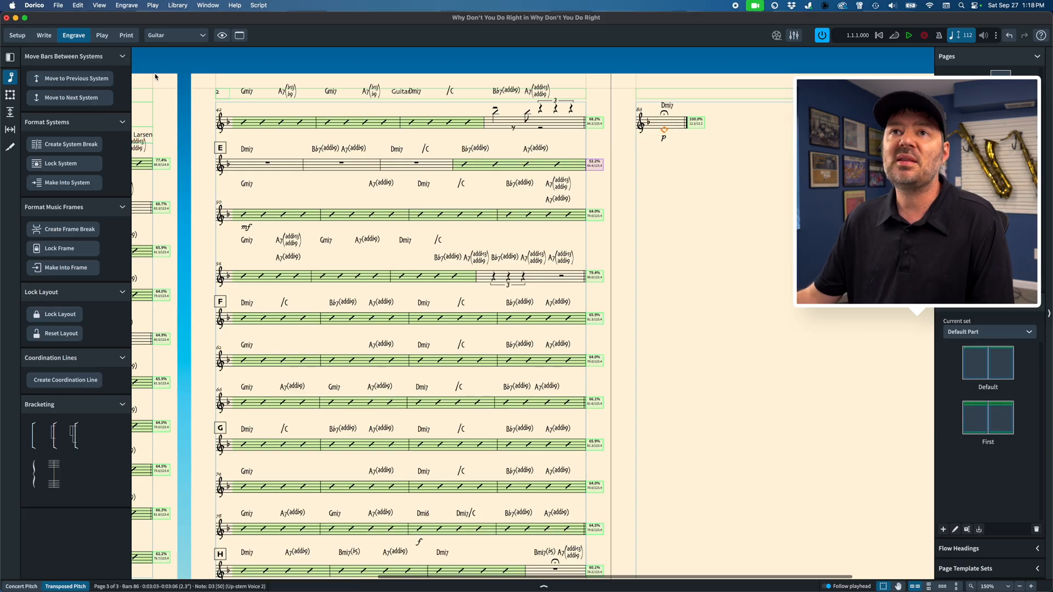
{"action": "left_click", "coordinate": [100, 79]}
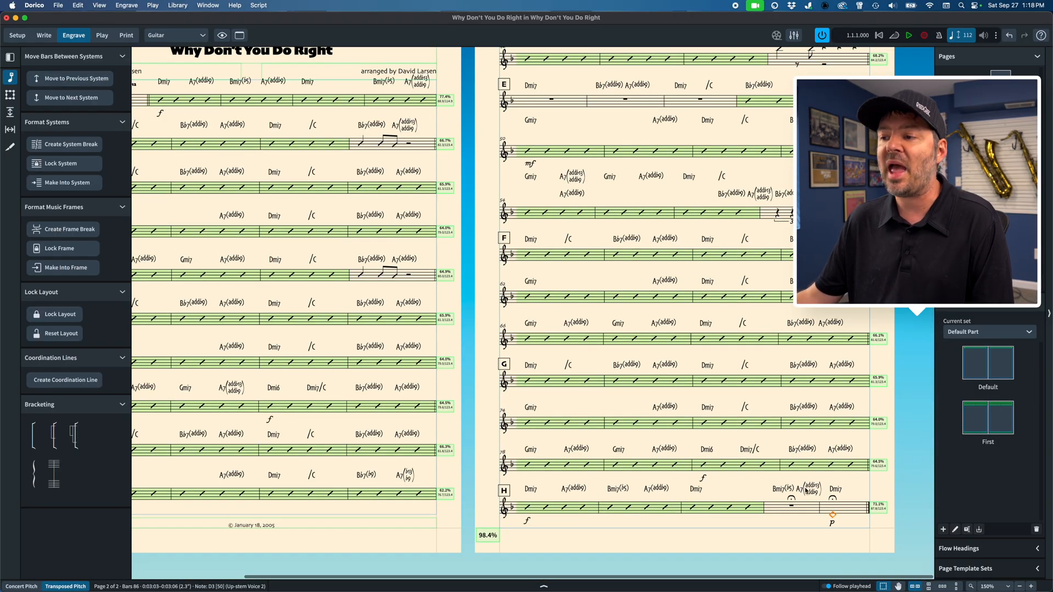
{"action": "scroll", "coordinate": [805, 490], "scroll_direction": "up", "scroll_amount": 3}
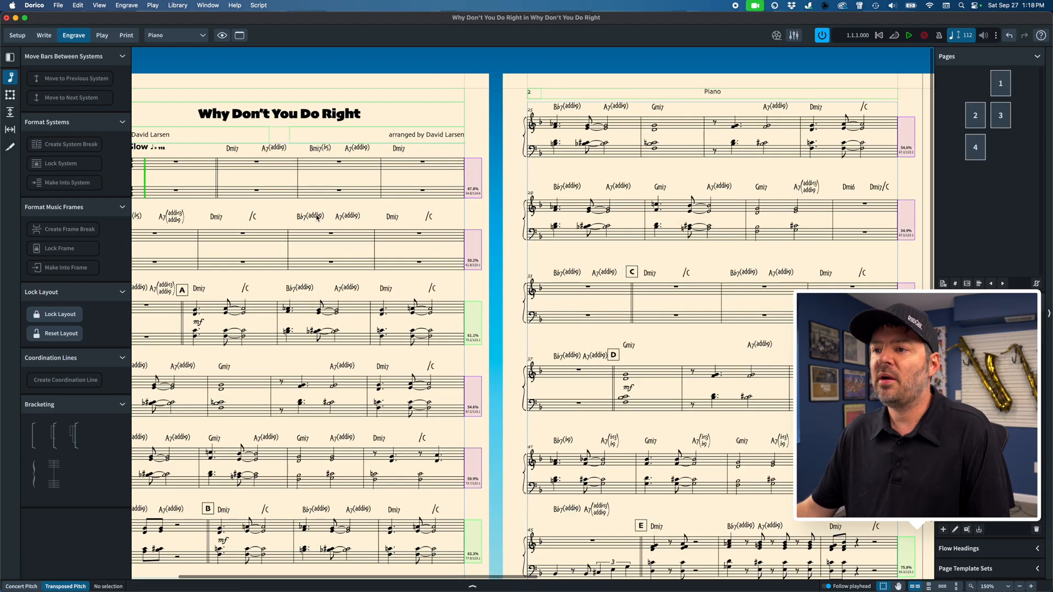
Step: Switch to the Piano layout and move bar 5 into the previous system
{"action": "scroll", "coordinate": [317, 217], "scroll_direction": "left", "scroll_amount": 4}
{"action": "scroll", "coordinate": [307, 220], "scroll_direction": "down", "scroll_amount": 1}
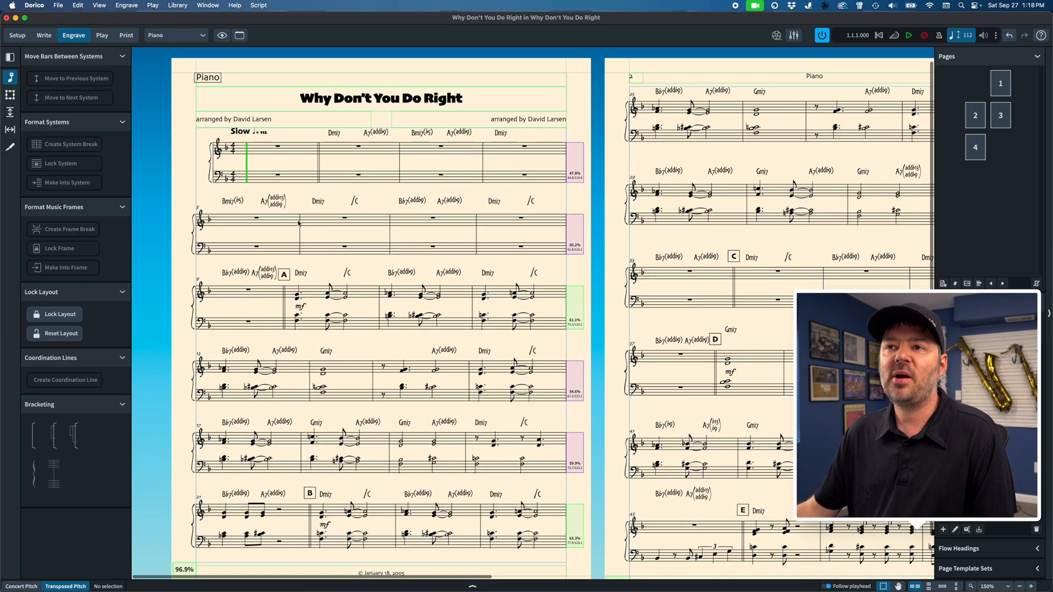
{"action": "left_click", "coordinate": [258, 219]}
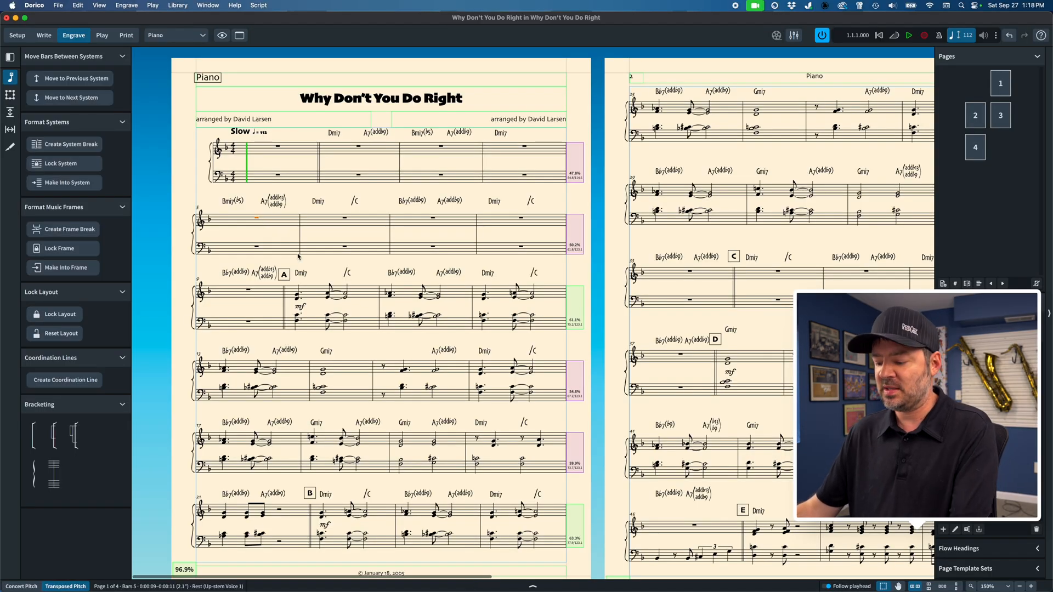
{"action": "key", "text": "alt+Up"}
{"action": "scroll", "coordinate": [280, 278], "scroll_direction": "down", "scroll_amount": 2}
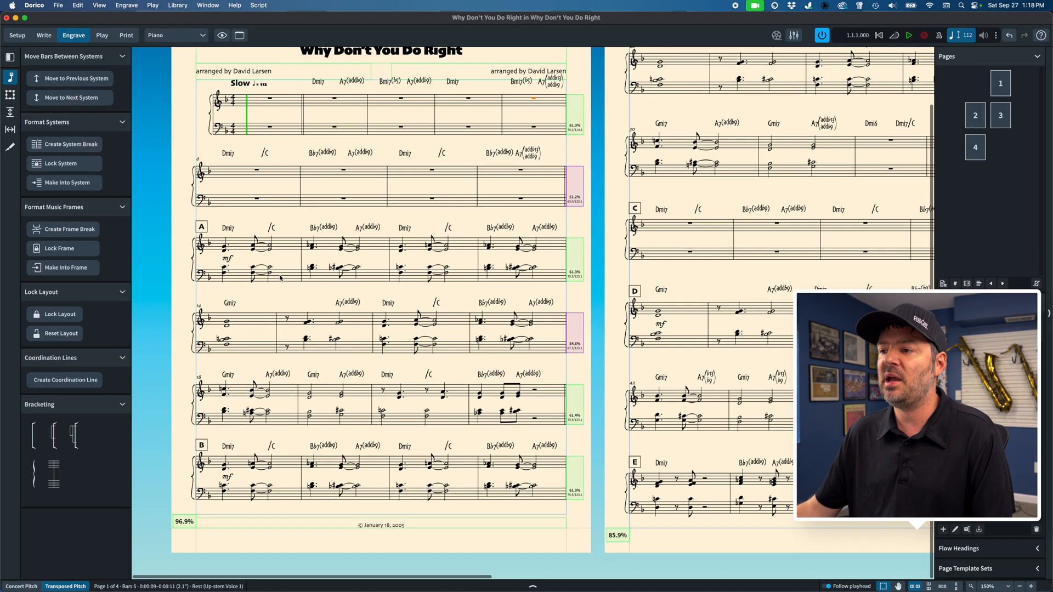
Step: Turn off the fixed number of bars per system for the Piano layout, apply it and review the reflowed pages
{"action": "scroll", "coordinate": [280, 278], "scroll_direction": "right", "scroll_amount": 15}
{"action": "scroll", "coordinate": [280, 278], "scroll_direction": "left", "scroll_amount": 10}
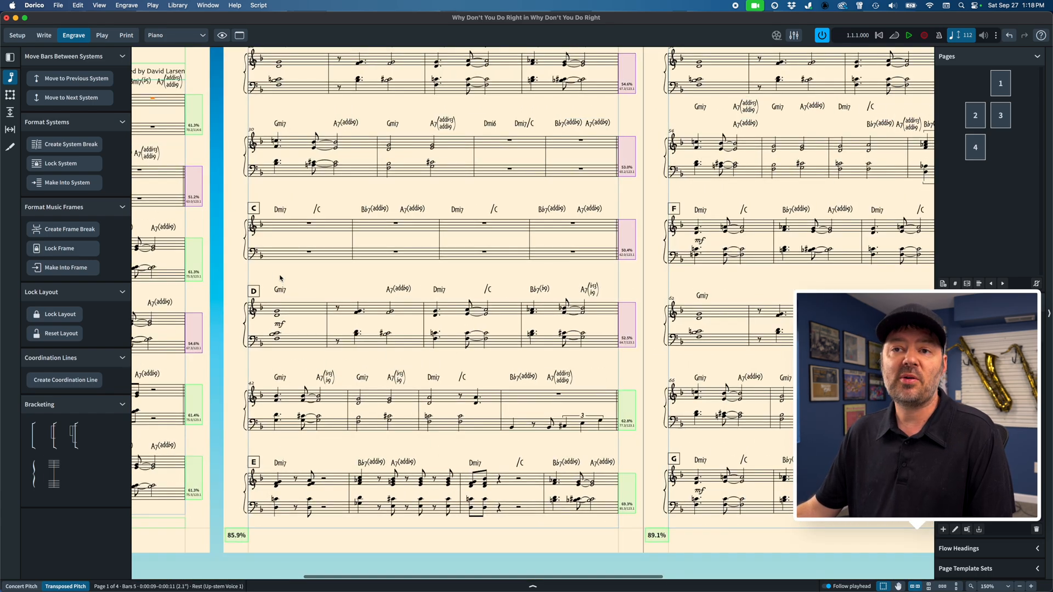
{"action": "scroll", "coordinate": [280, 278], "scroll_direction": "up", "scroll_amount": 2}
{"action": "scroll", "coordinate": [281, 278], "scroll_direction": "right", "scroll_amount": 7}
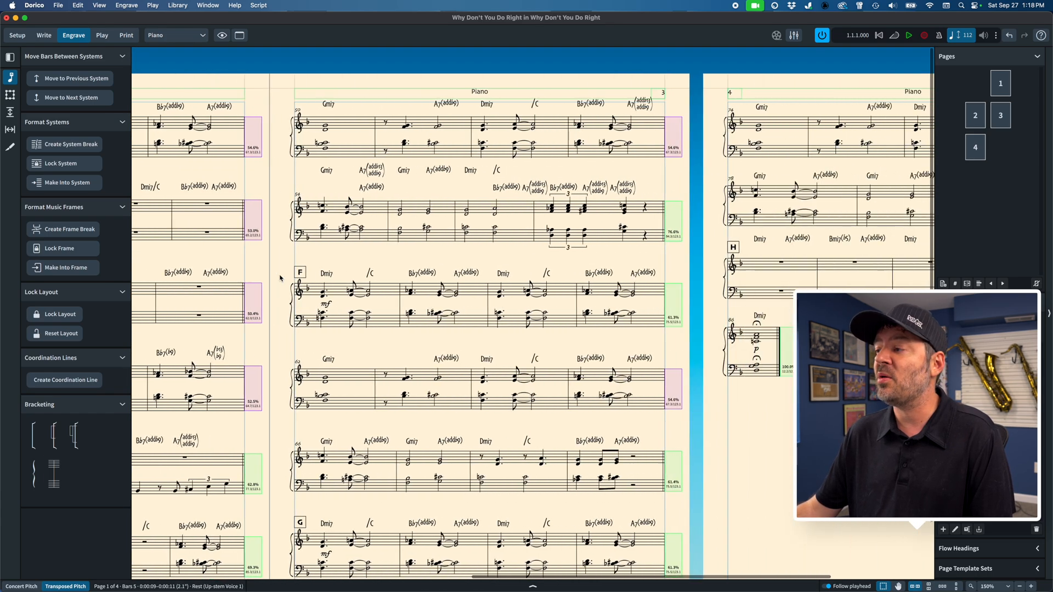
{"action": "scroll", "coordinate": [281, 278], "scroll_direction": "right", "scroll_amount": 2}
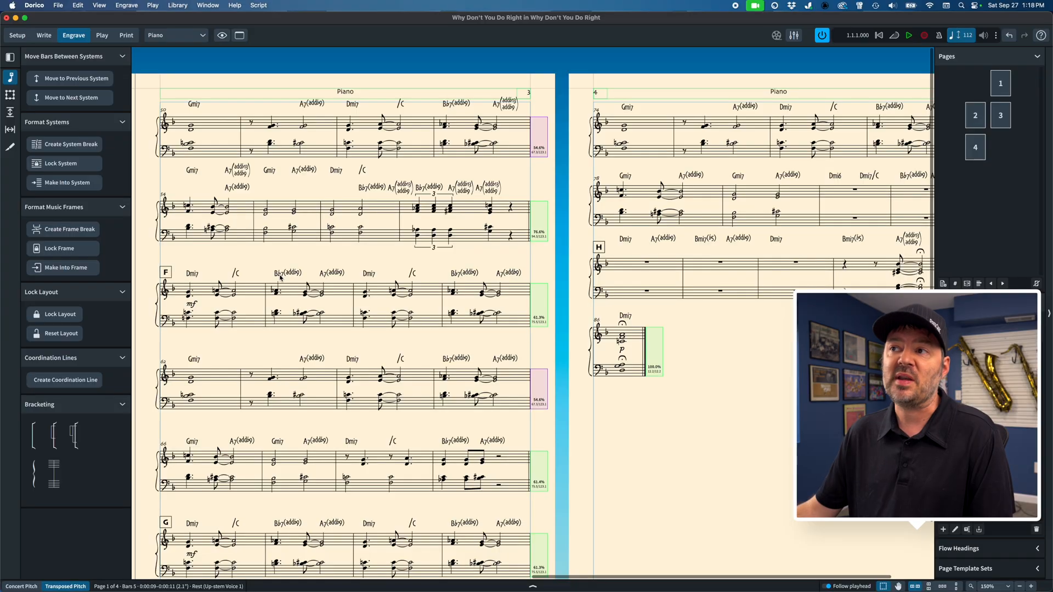
{"action": "scroll", "coordinate": [280, 278], "scroll_direction": "right", "scroll_amount": 2}
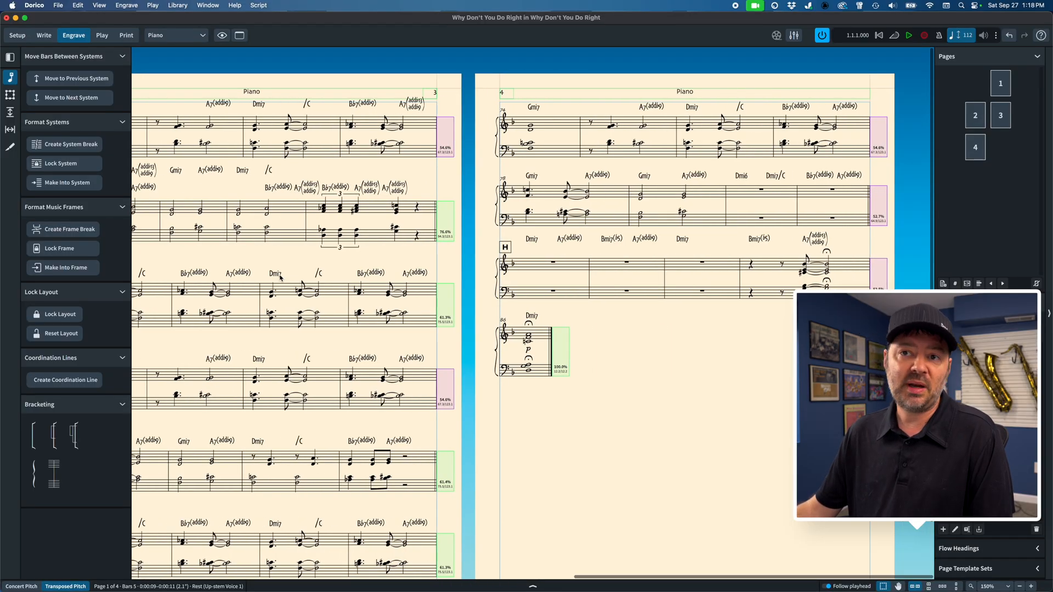
{"action": "key", "text": "super+shift+l"}
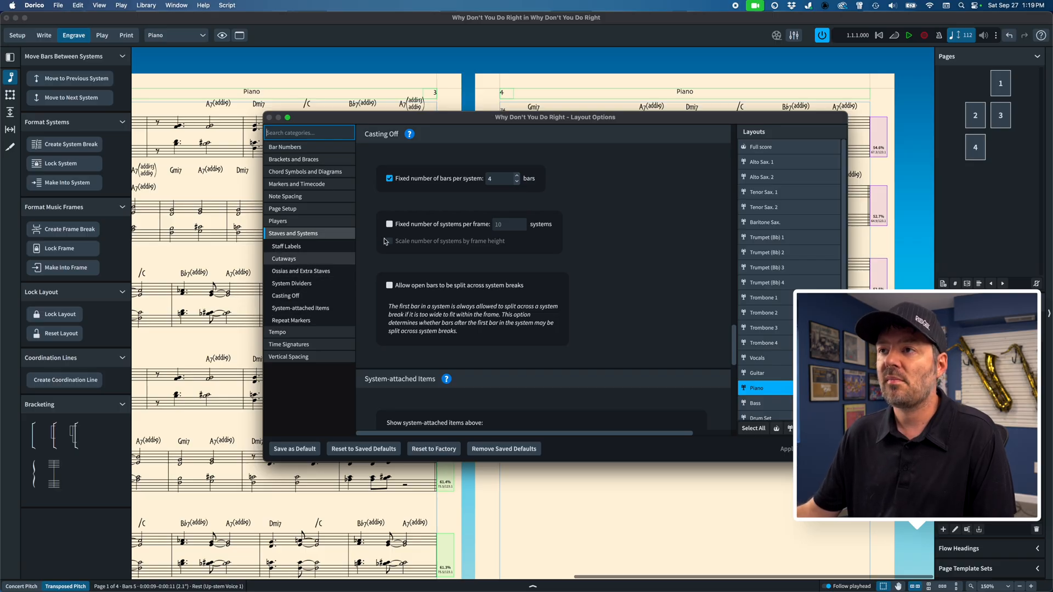
{"action": "left_click", "coordinate": [788, 448]}
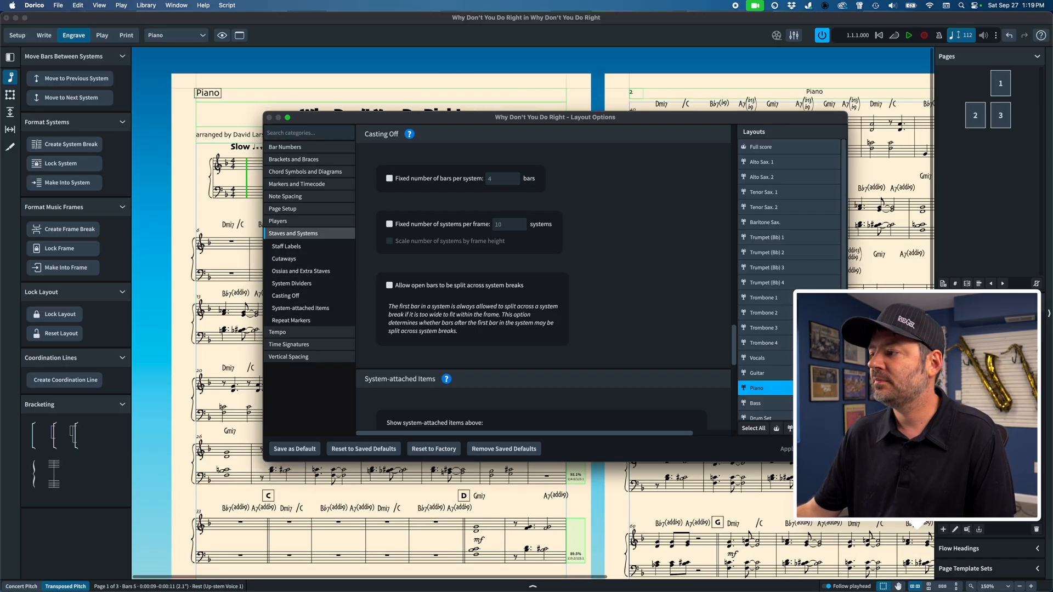
{"action": "scroll", "coordinate": [787, 445], "scroll_direction": "left", "scroll_amount": 5}
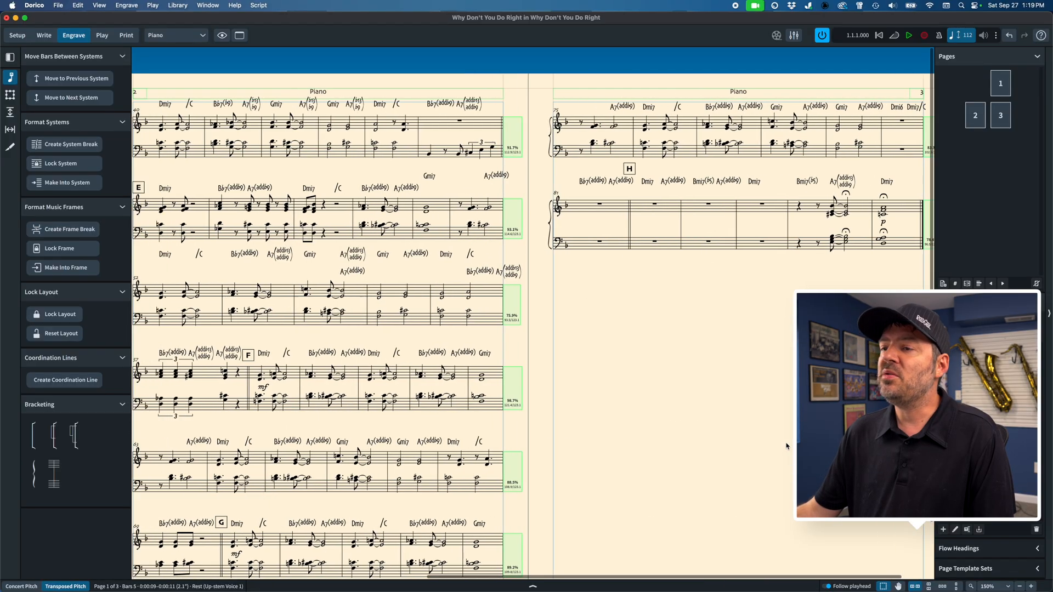
{"action": "scroll", "coordinate": [786, 446], "scroll_direction": "left", "scroll_amount": 5}
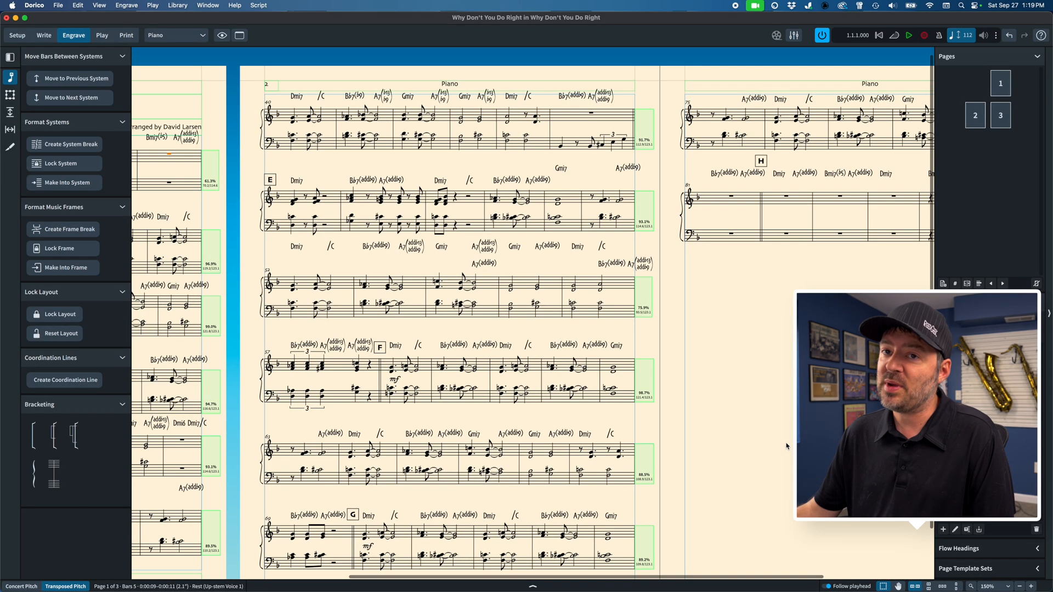
{"action": "scroll", "coordinate": [786, 446], "scroll_direction": "left", "scroll_amount": 4}
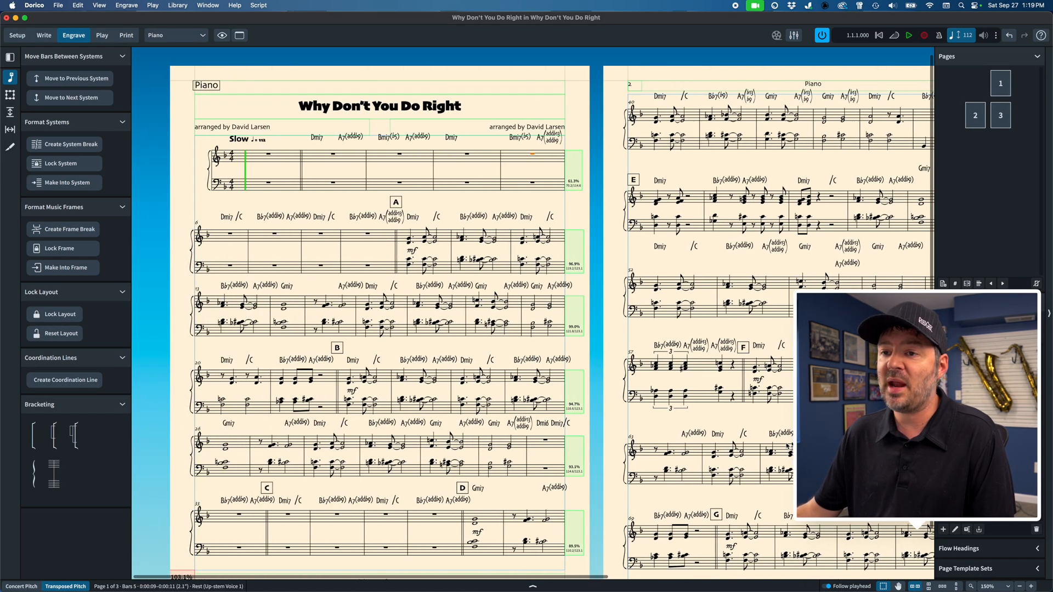
Step: Set the inter-system gap of the Piano layout to 11 spaces, apply it, close Layout Options and check the last pages
{"action": "key", "text": "super+shift+l"}
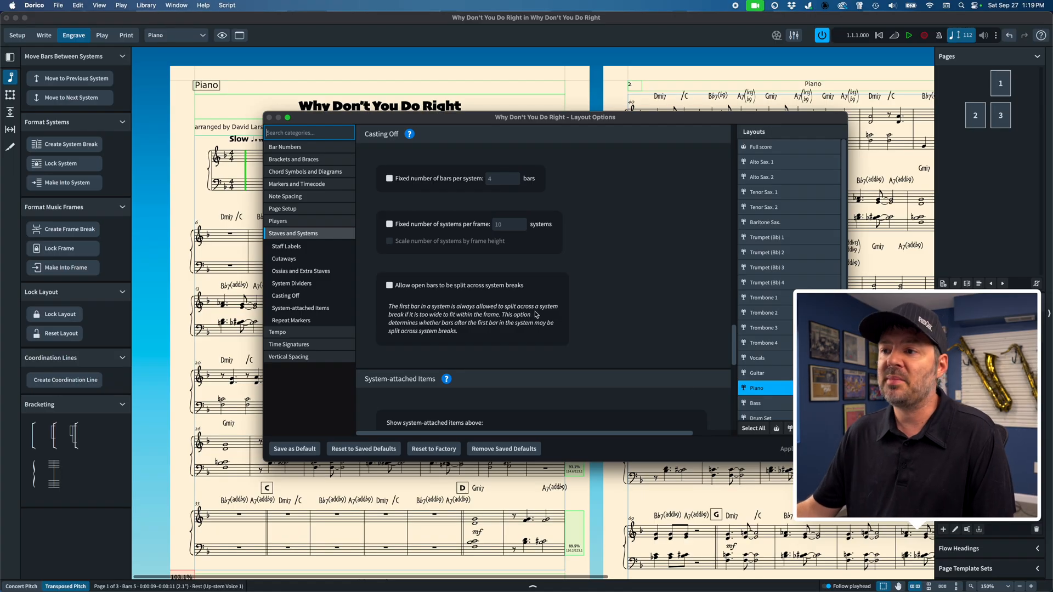
{"action": "left_click", "coordinate": [300, 362]}
{"action": "scroll", "coordinate": [420, 346], "scroll_direction": "down", "scroll_amount": 10}
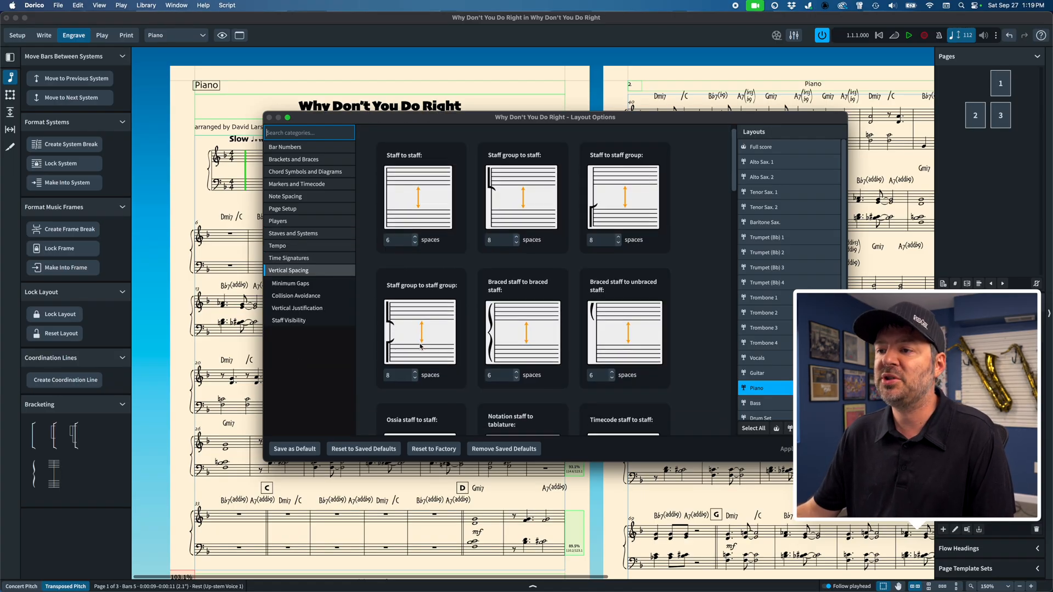
{"action": "scroll", "coordinate": [419, 346], "scroll_direction": "down", "scroll_amount": 2}
{"action": "type", "text": "11"}
{"action": "key", "text": "Tab"}
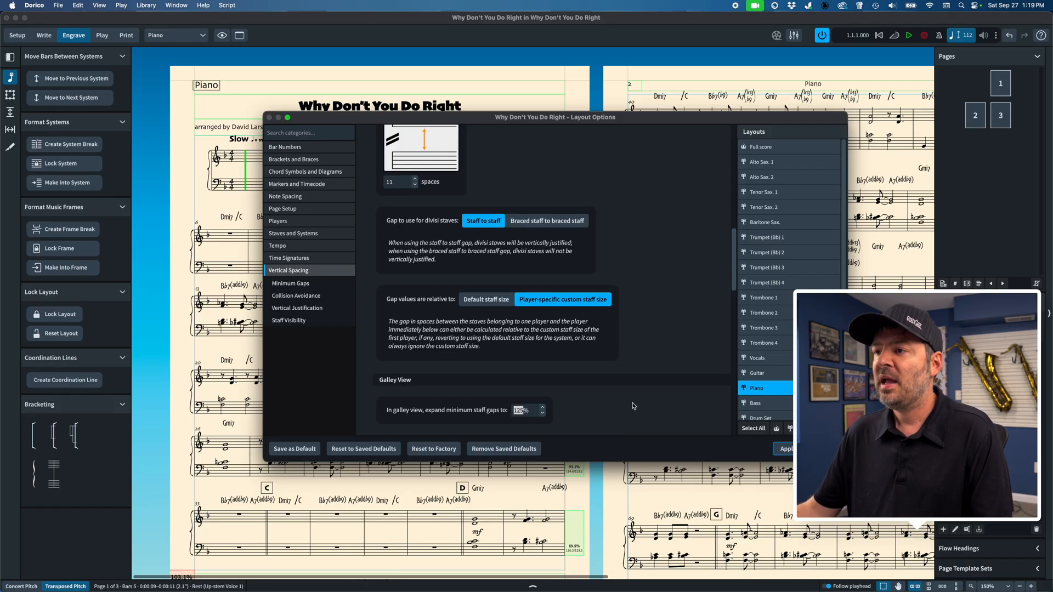
{"action": "left_click", "coordinate": [789, 450]}
{"action": "left_click", "coordinate": [824, 449]}
{"action": "scroll", "coordinate": [625, 430], "scroll_direction": "right", "scroll_amount": 10}
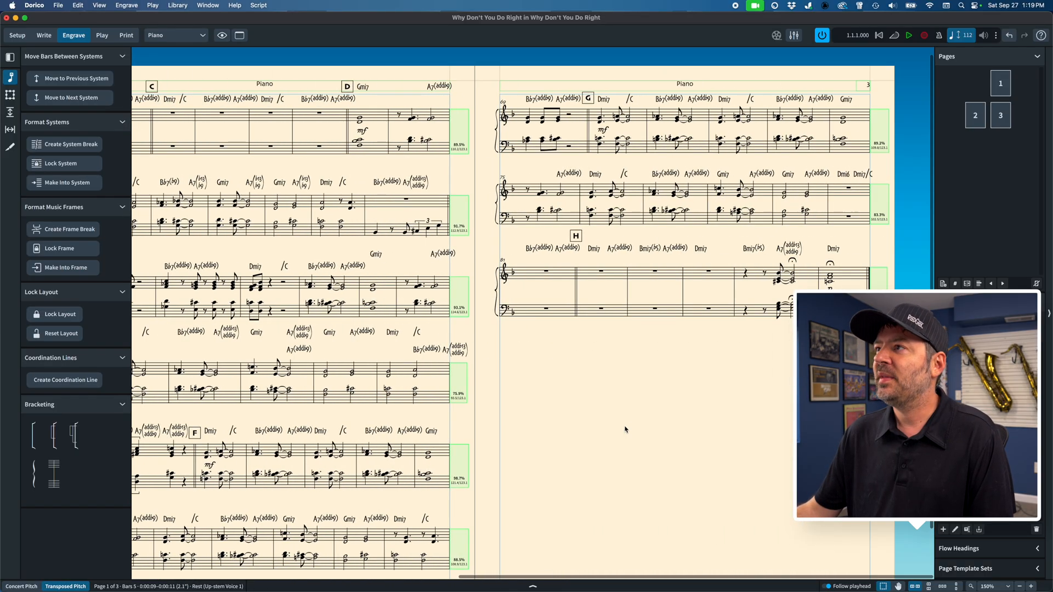
Step: Switch to the Bass layout and move bar 5 into the previous system
{"action": "scroll", "coordinate": [625, 430], "scroll_direction": "left", "scroll_amount": 5}
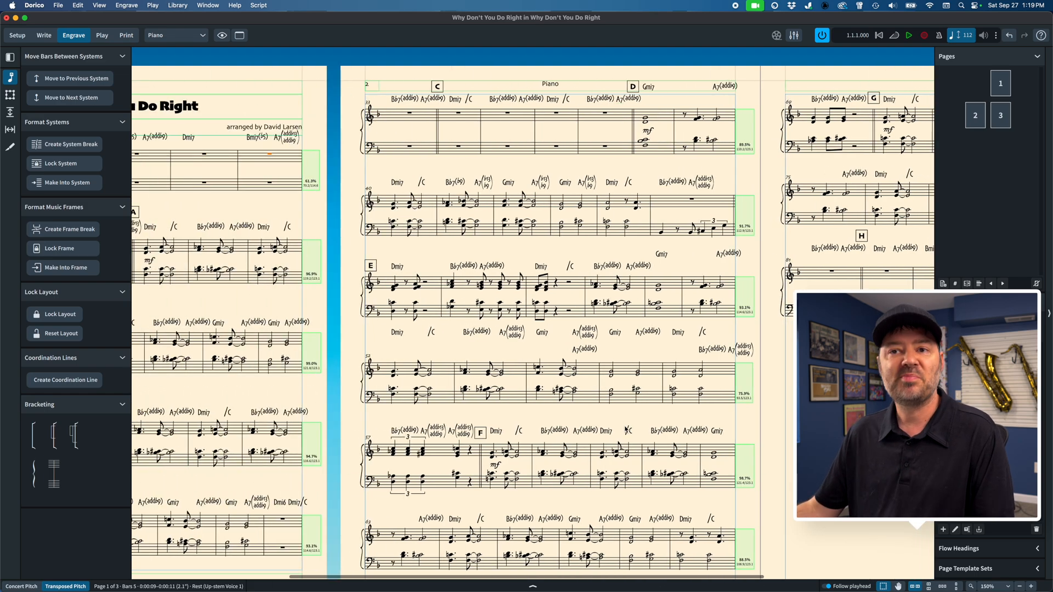
{"action": "scroll", "coordinate": [626, 430], "scroll_direction": "left", "scroll_amount": 2}
{"action": "scroll", "coordinate": [626, 430], "scroll_direction": "left", "scroll_amount": 3}
{"action": "key", "text": "]"}
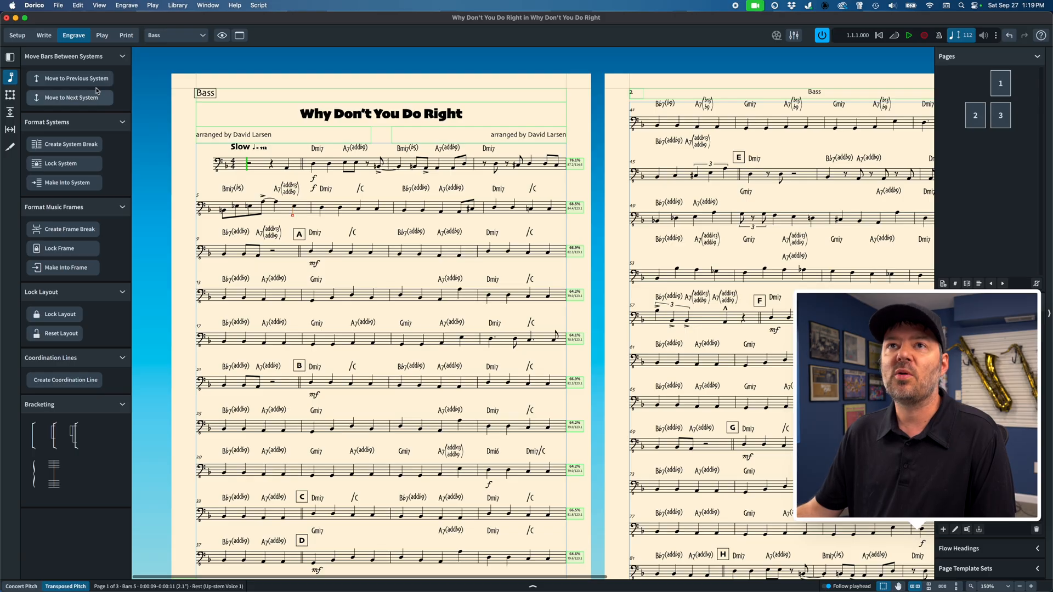
{"action": "left_click", "coordinate": [64, 80]}
Step: Move the Bass part's final bar, bar 86, from page 3 into the previous system and review the pages
{"action": "scroll", "coordinate": [615, 231], "scroll_direction": "right", "scroll_amount": 10}
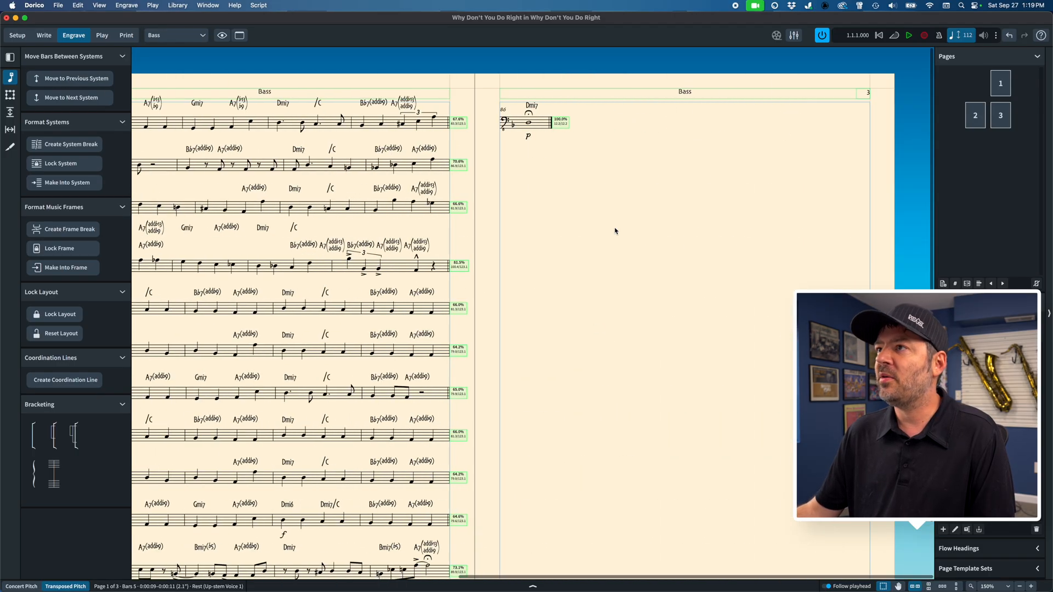
{"action": "left_click", "coordinate": [66, 78]}
{"action": "scroll", "coordinate": [343, 234], "scroll_direction": "left", "scroll_amount": 2}
{"action": "scroll", "coordinate": [343, 233], "scroll_direction": "right", "scroll_amount": 2}
{"action": "scroll", "coordinate": [343, 233], "scroll_direction": "up", "scroll_amount": 1}
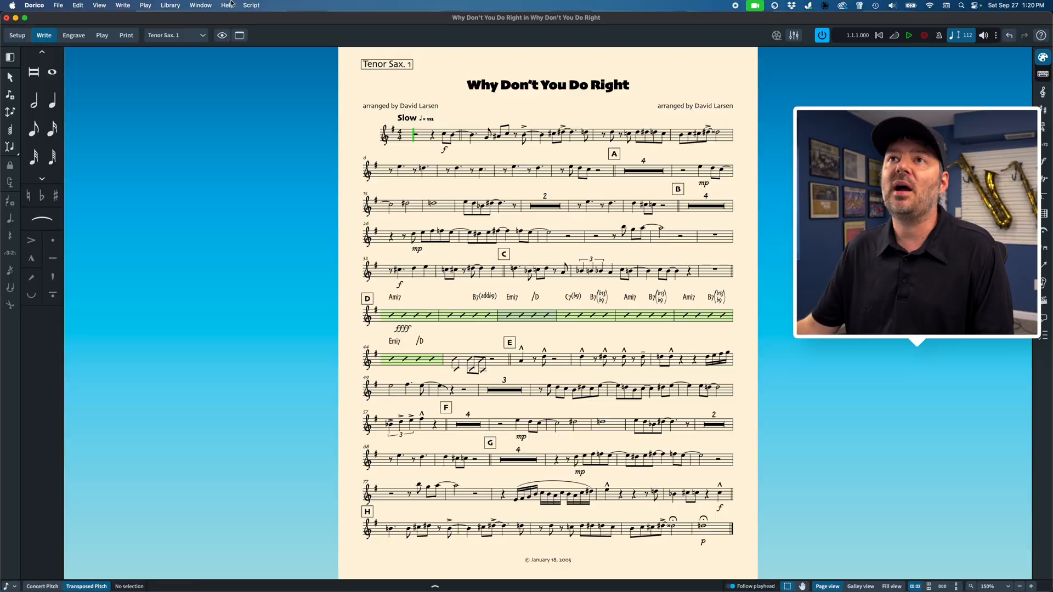
Step: Open Layout Options from the Tenor Sax. 1 part and target all part layouts
{"action": "left_click", "coordinate": [170, 5]}
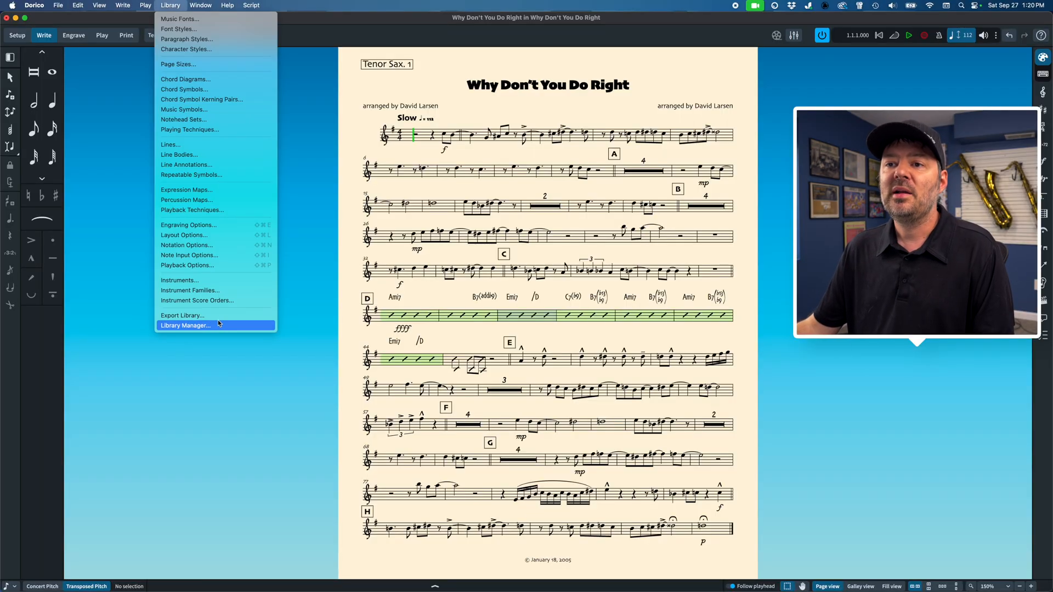
{"action": "left_click", "coordinate": [214, 237]}
{"action": "left_click", "coordinate": [790, 428]}
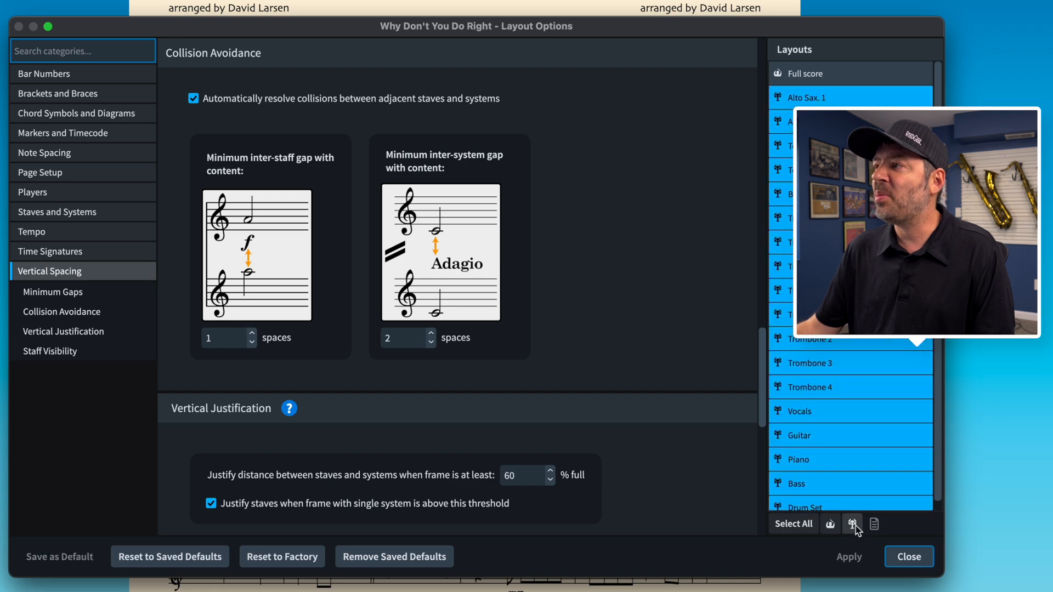
Step: Set the default note spacing for quarter notes to 3 1/2 spaces in all part layouts and apply it
{"action": "left_click", "coordinate": [77, 154]}
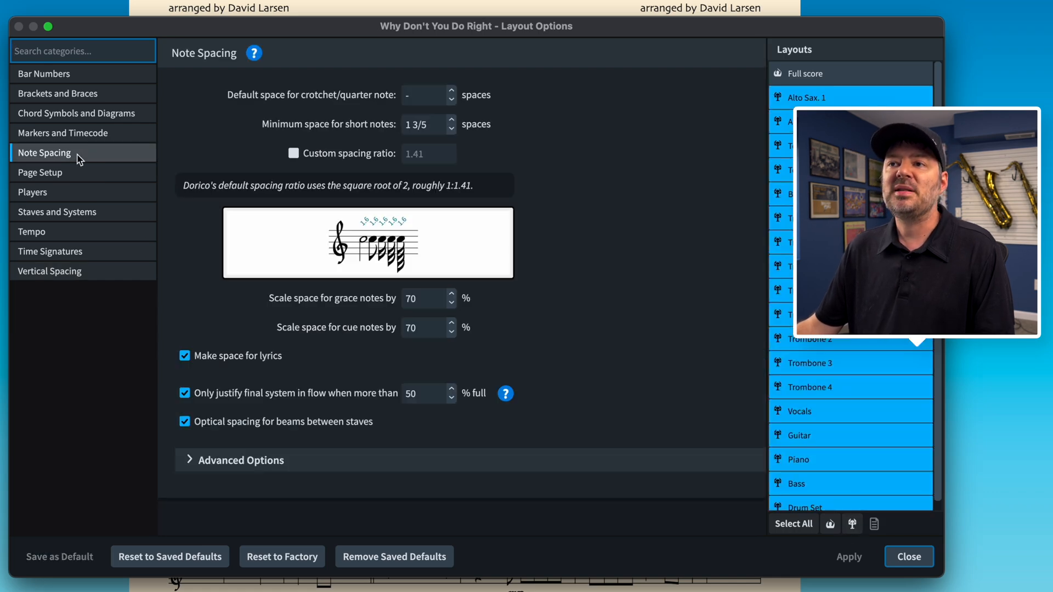
{"action": "left_click", "coordinate": [62, 174]}
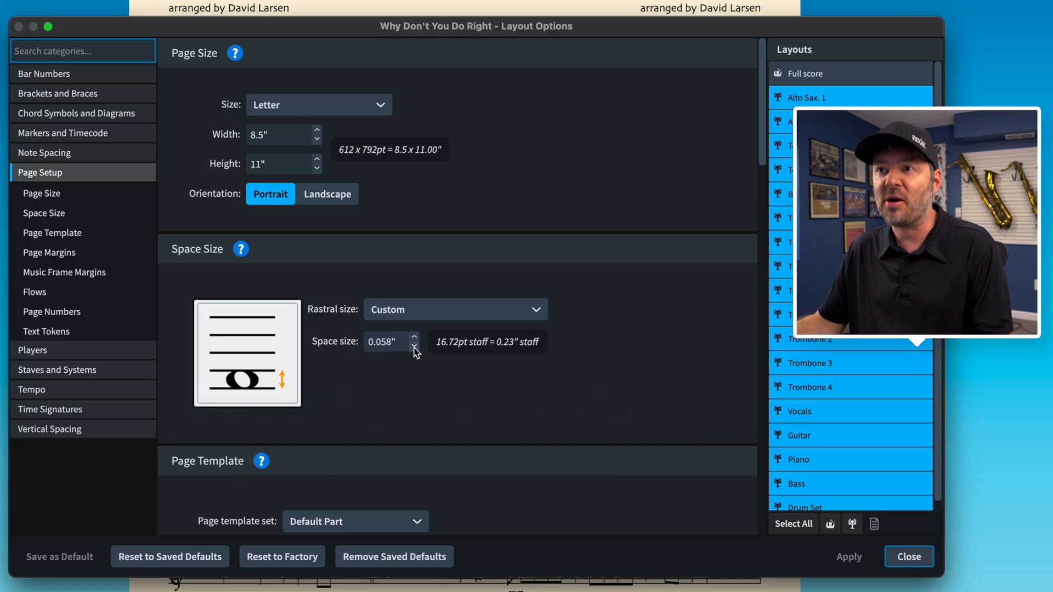
{"action": "left_click", "coordinate": [64, 154]}
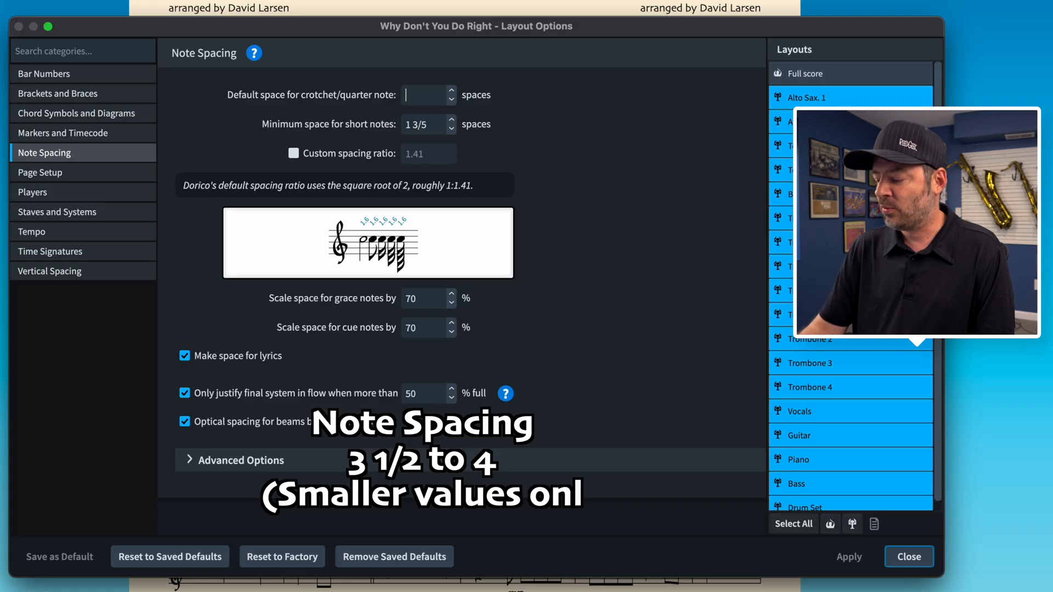
{"action": "type", "text": ".5"}
{"action": "key", "text": "Tab"}
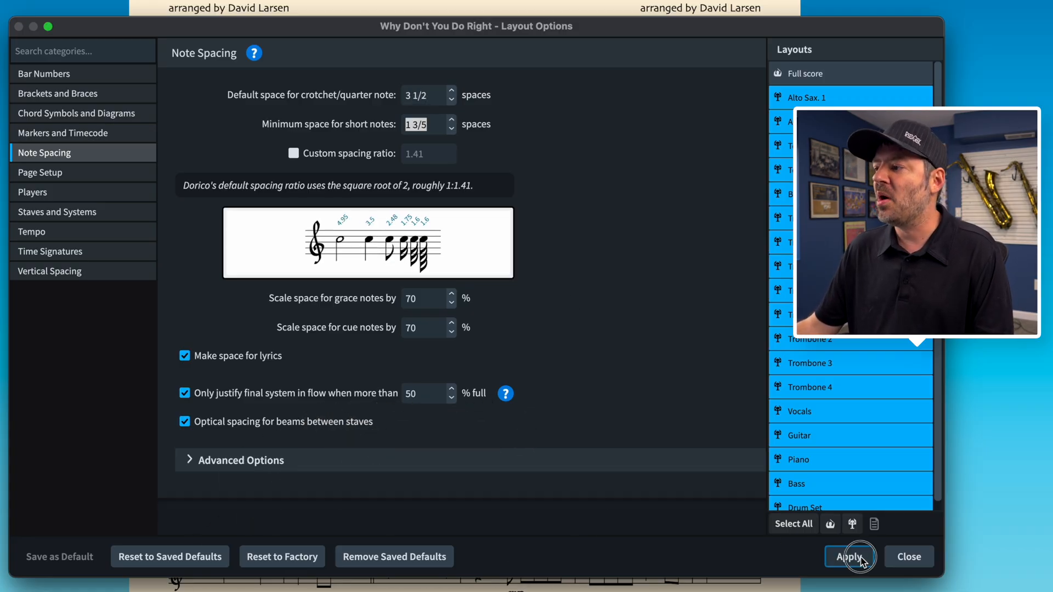
{"action": "left_click", "coordinate": [858, 557]}
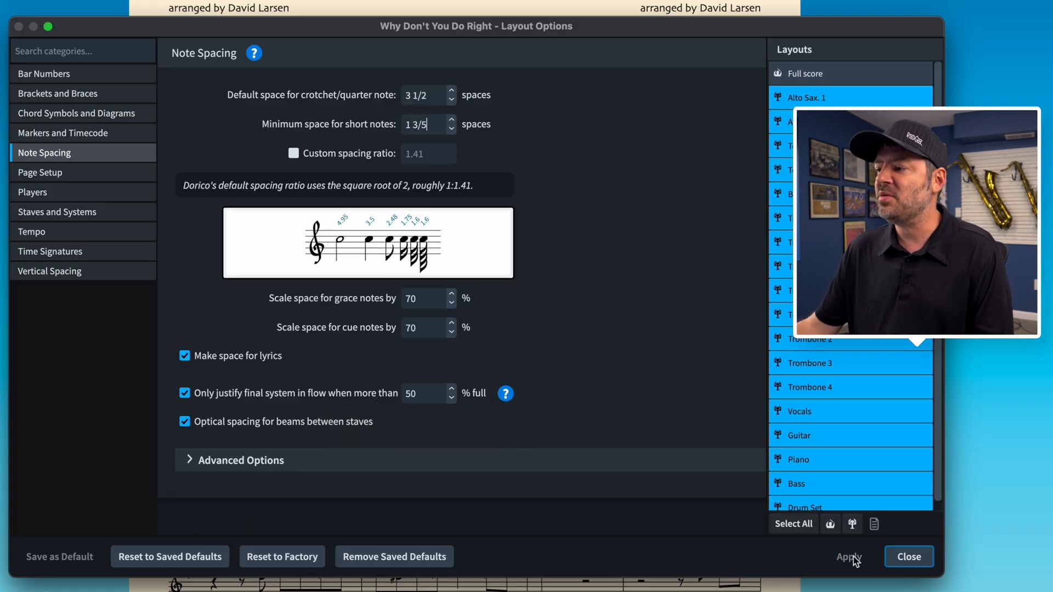
Step: Bring up the inter-system gap setting in the vertical spacing options for all part layouts
{"action": "left_click", "coordinate": [76, 277]}
{"action": "scroll", "coordinate": [265, 304], "scroll_direction": "up", "scroll_amount": 5}
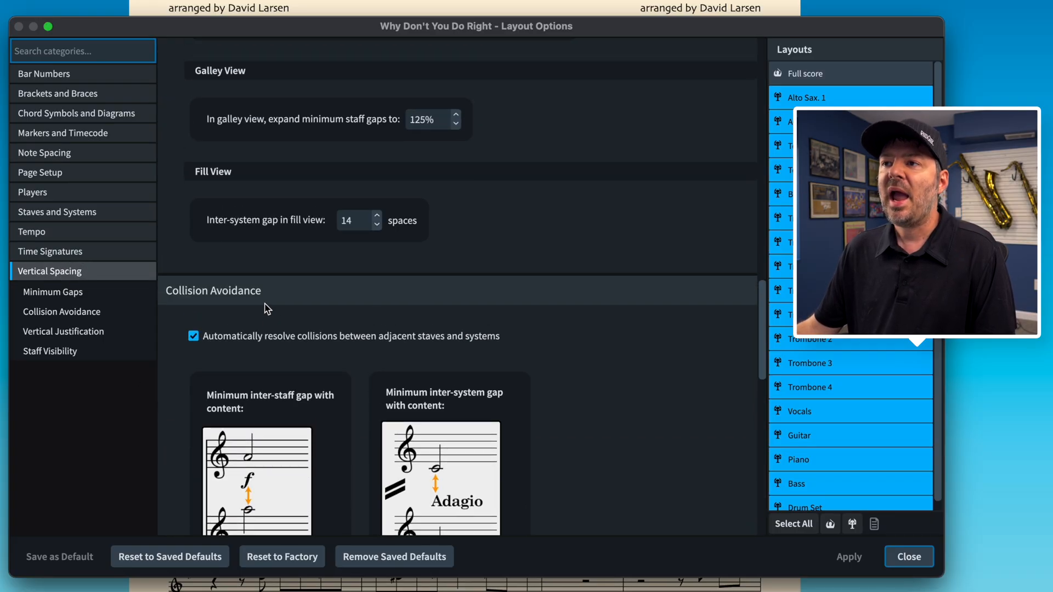
{"action": "scroll", "coordinate": [265, 309], "scroll_direction": "up", "scroll_amount": 10}
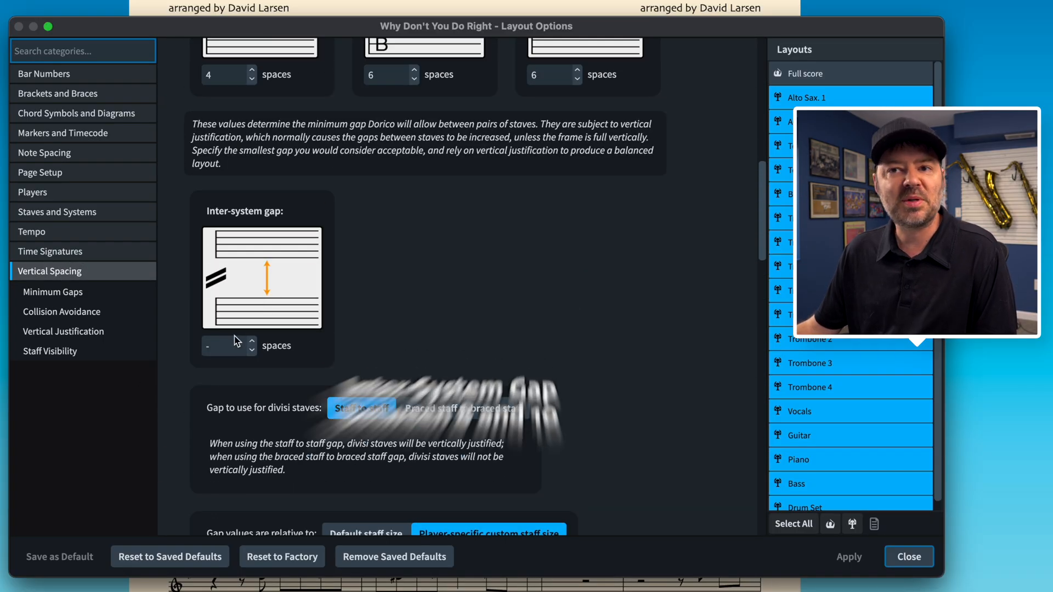